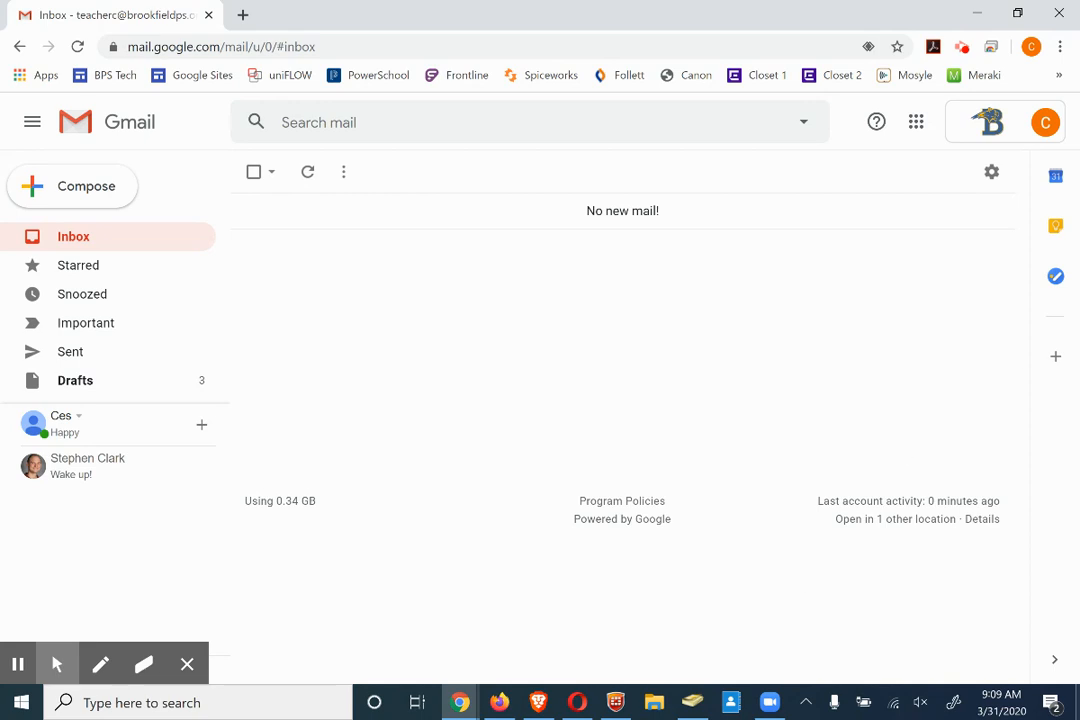
Move the Contacts tile to the first spot in the Google apps list, then open Contacts
left_click(916, 124)
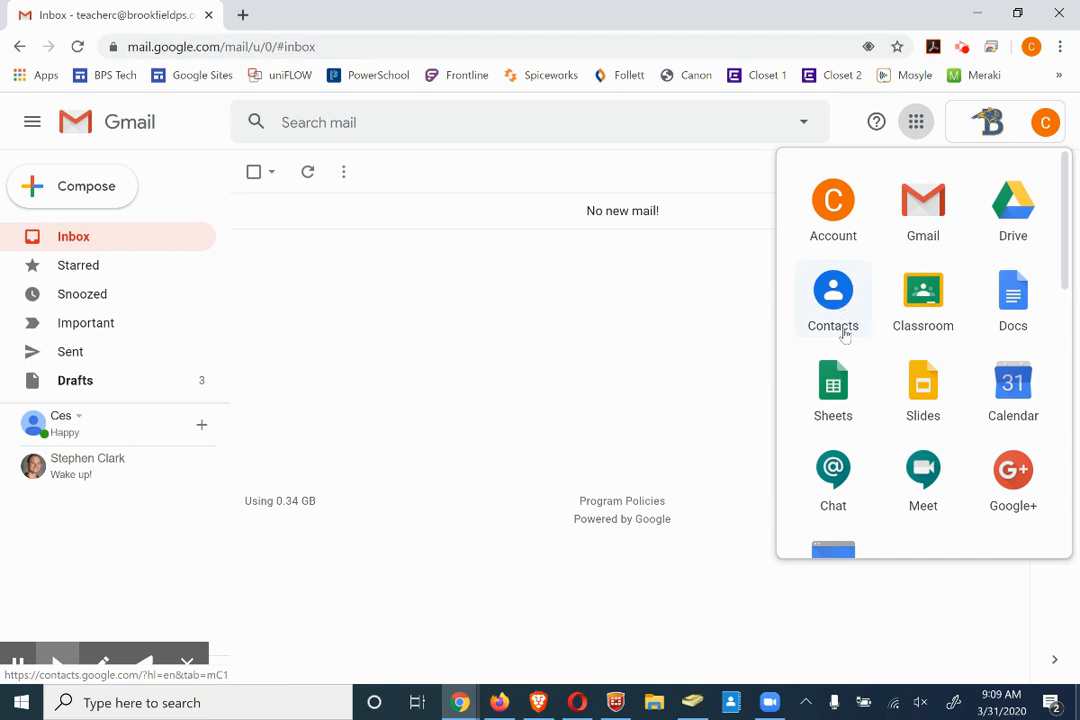
scroll(918, 338, "down", 3)
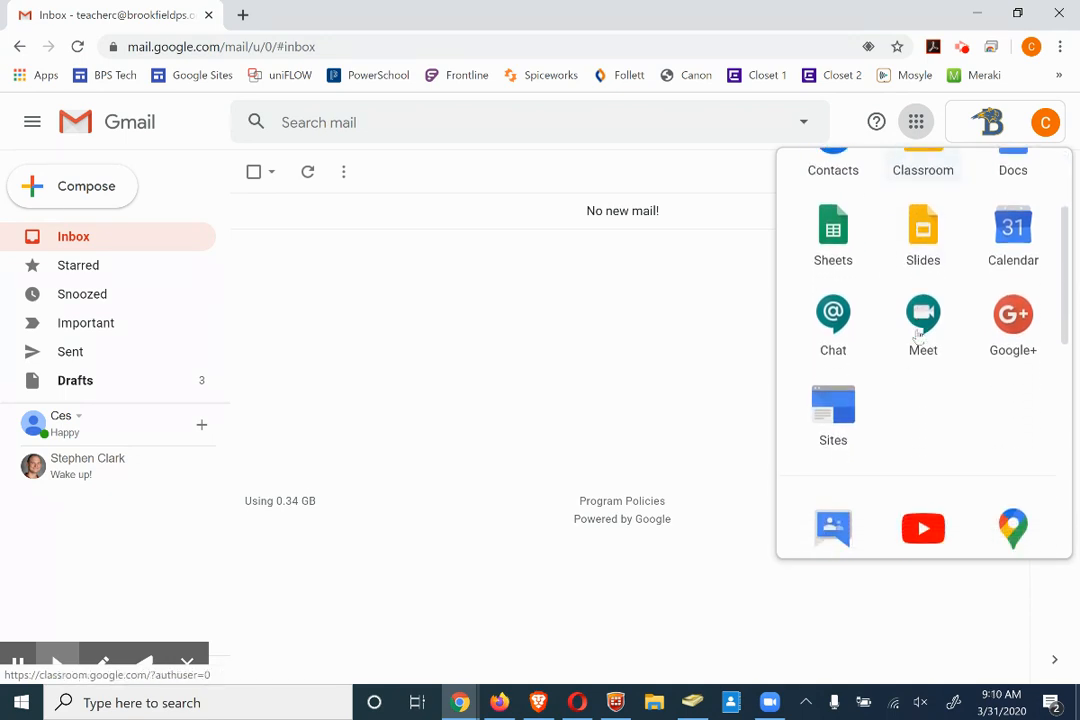
scroll(925, 325, "down", 2)
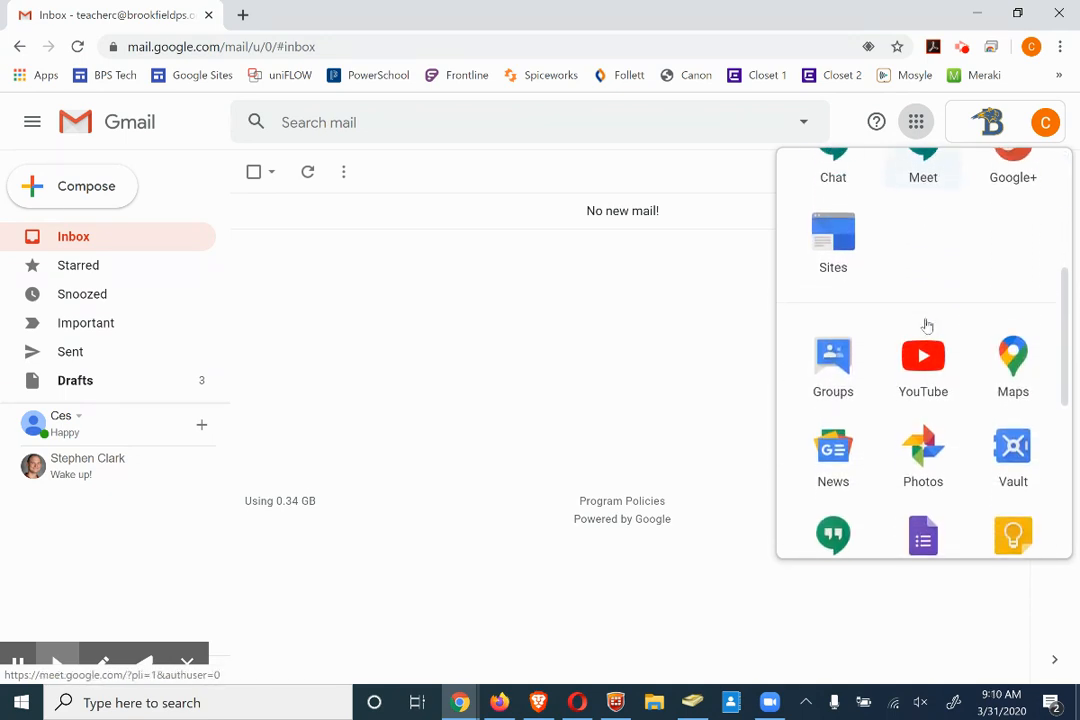
scroll(927, 325, "up", 1)
scroll(927, 325, "up", 3)
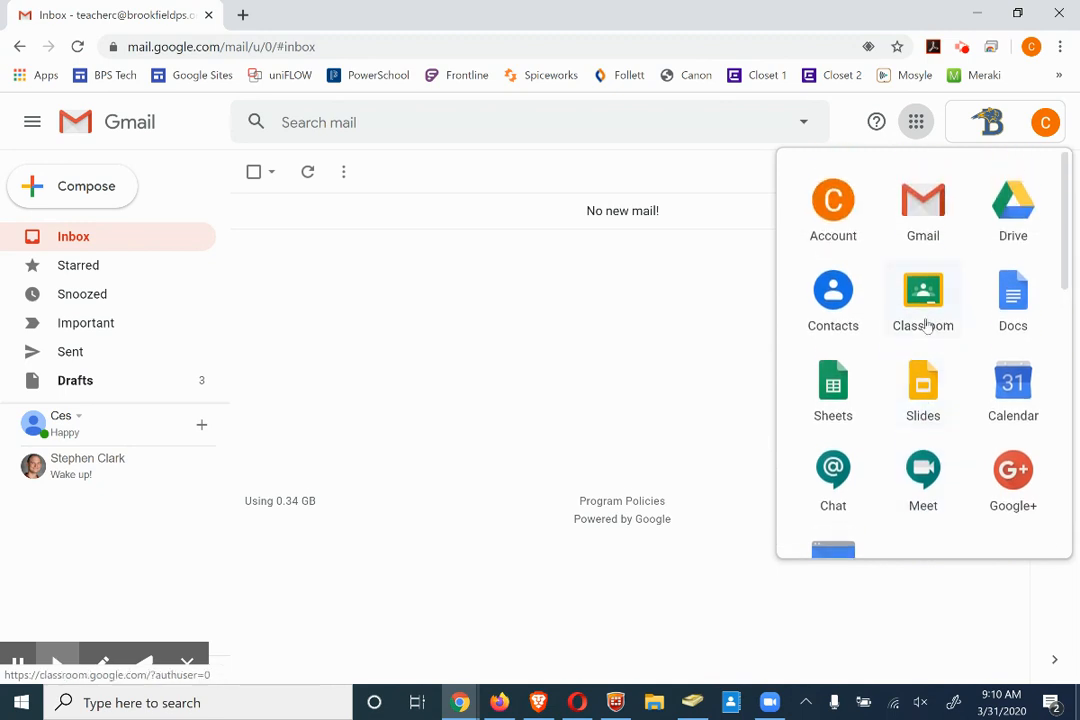
left_click_drag(840, 298, 822, 241)
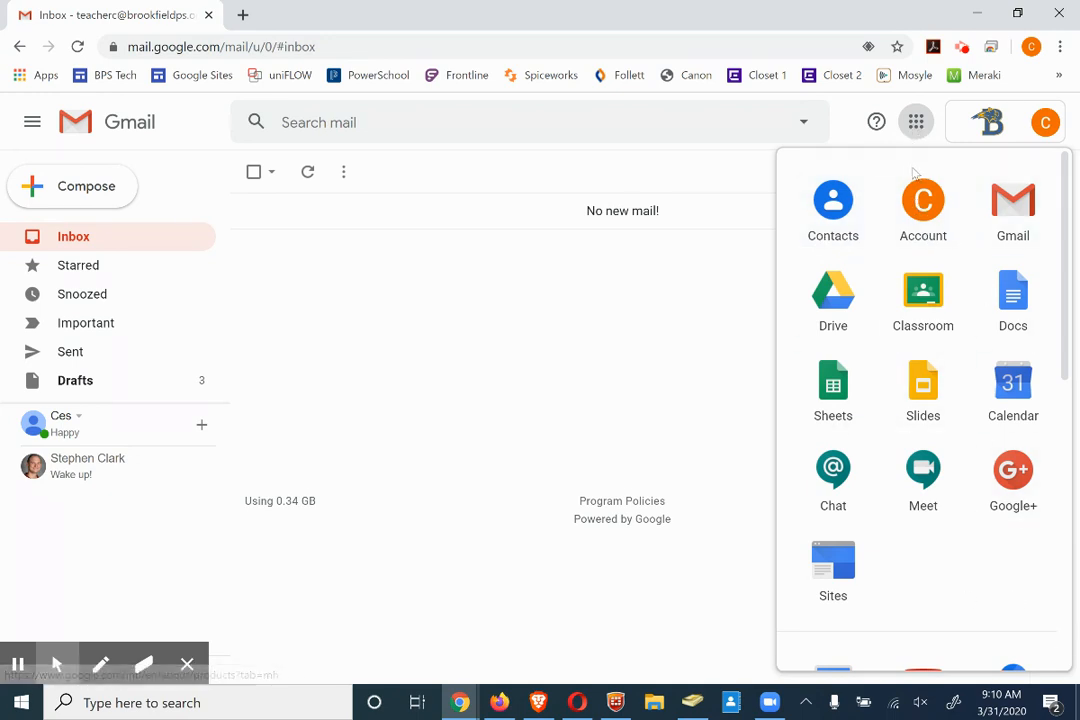
left_click(835, 204)
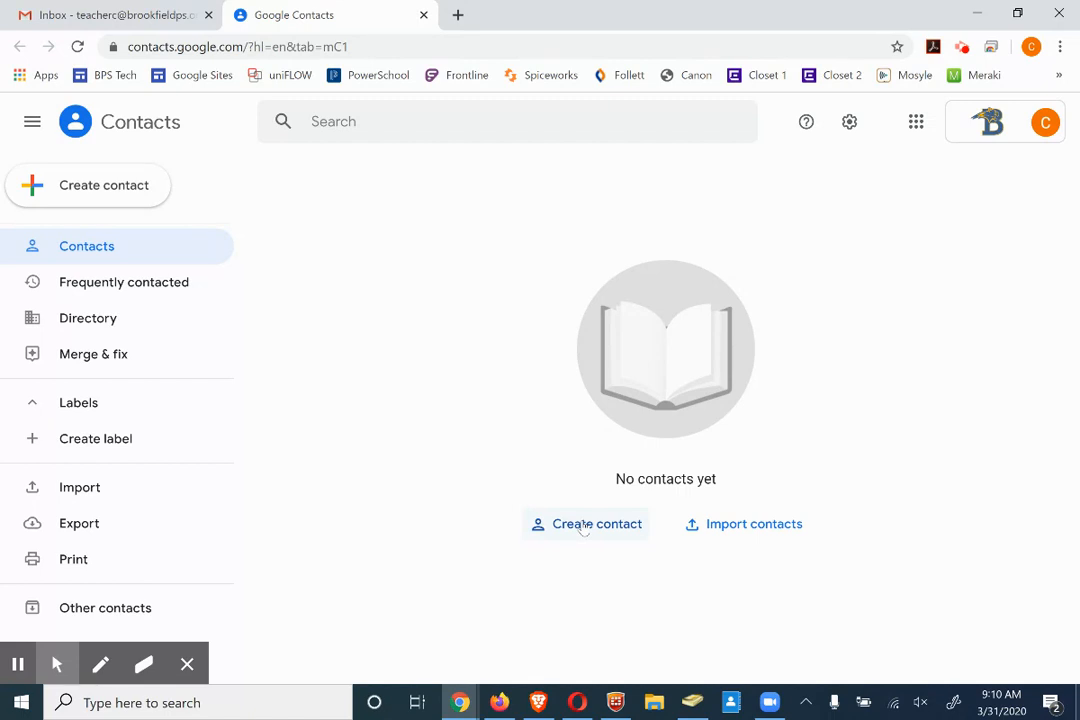
Create and save a contact with a first name, last name and school e-mail, then close its card
left_click(141, 195)
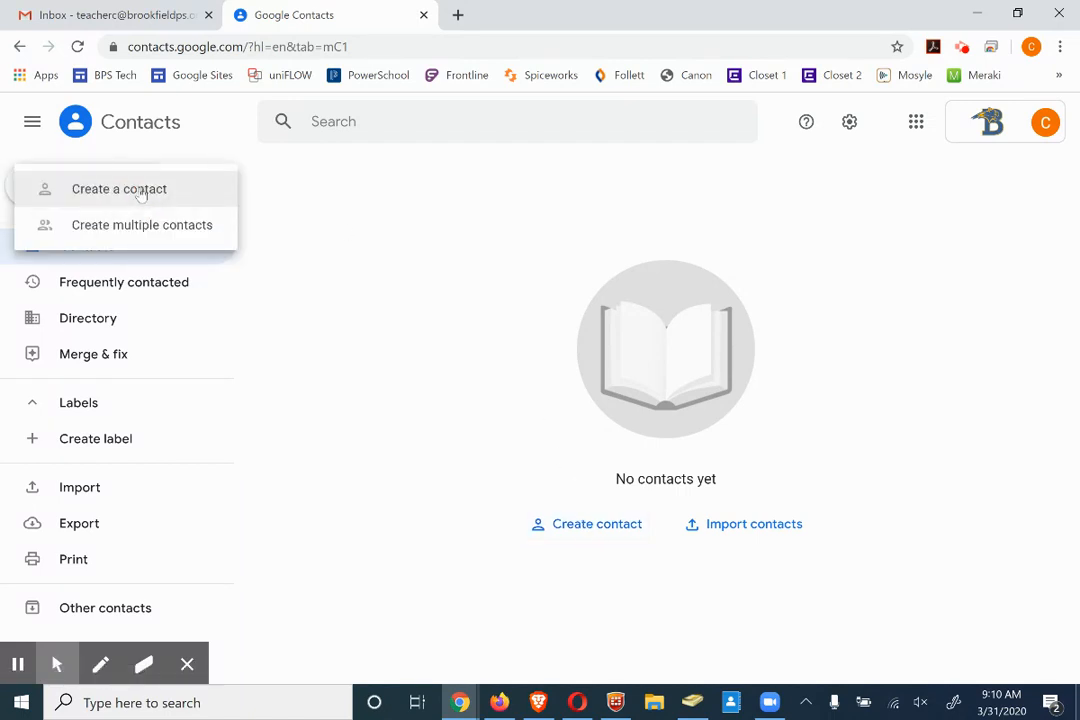
left_click(141, 191)
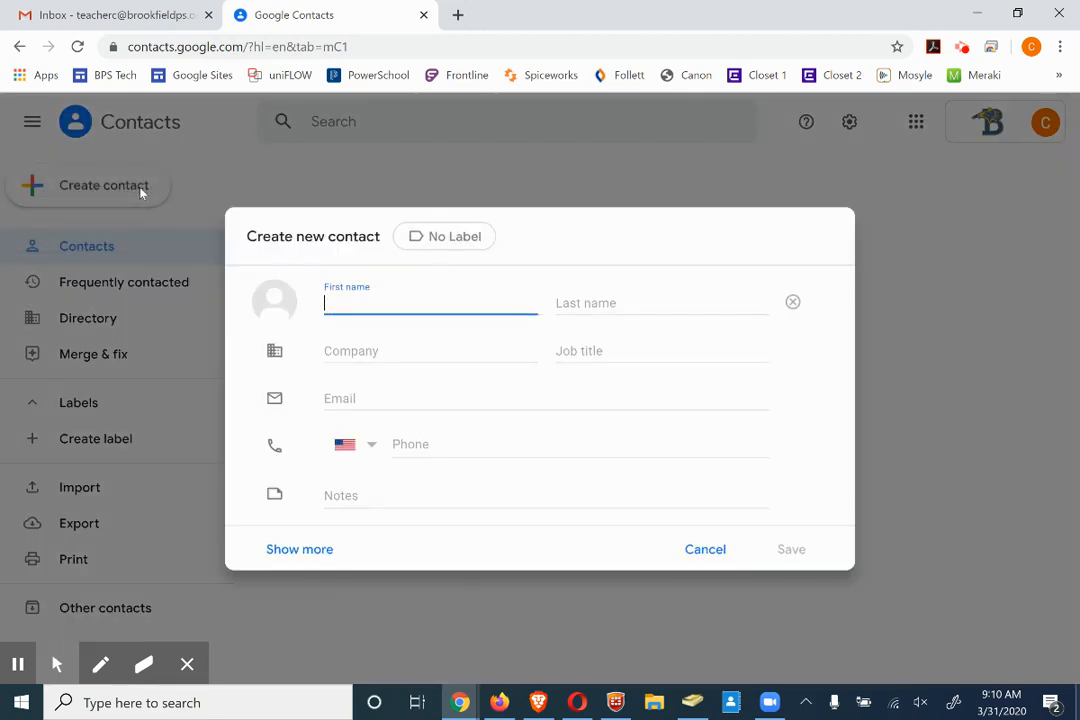
key("Tab")
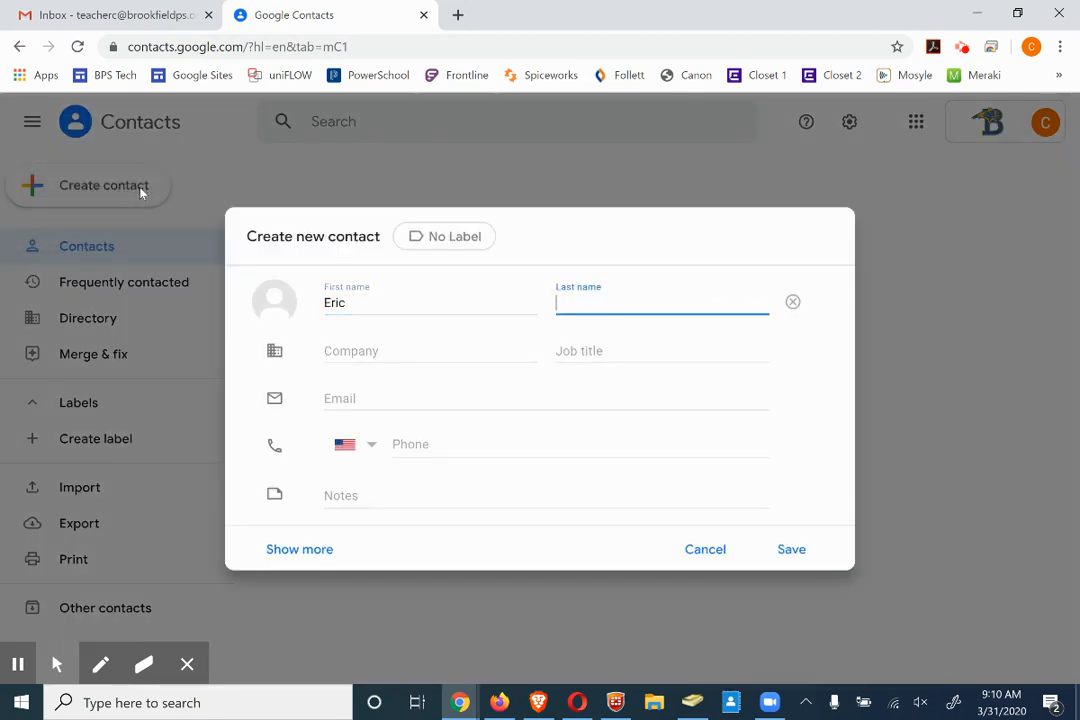
key("Tab")
key("Tab")
key("Tab")
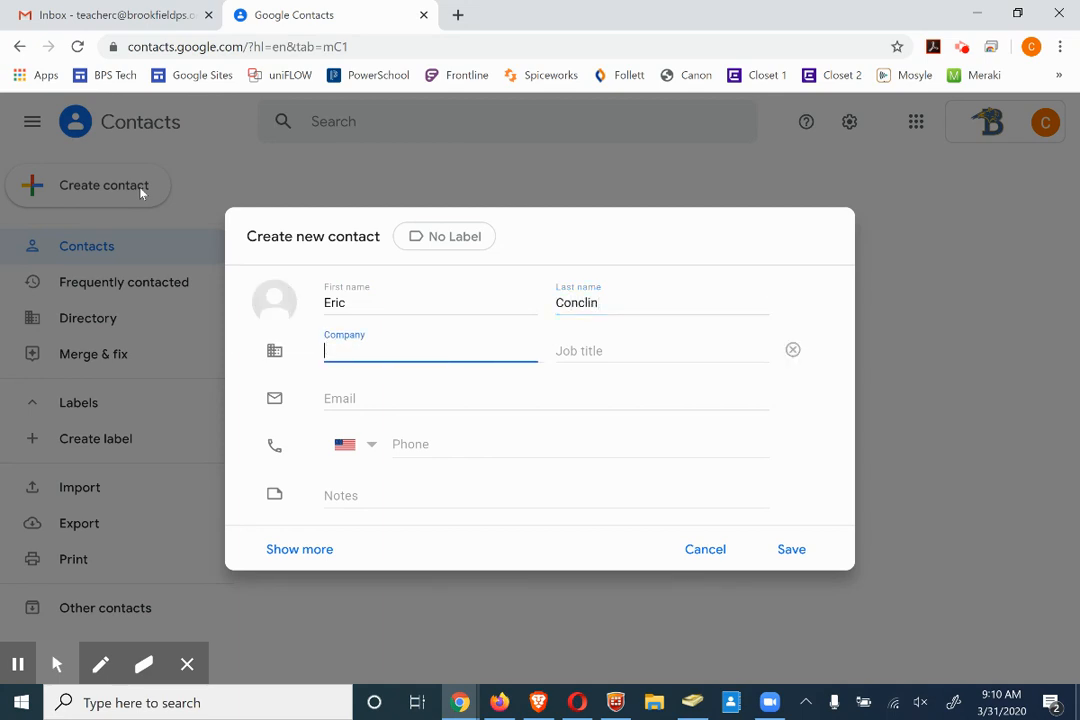
key("Tab")
key("Tab")
key("Tab")
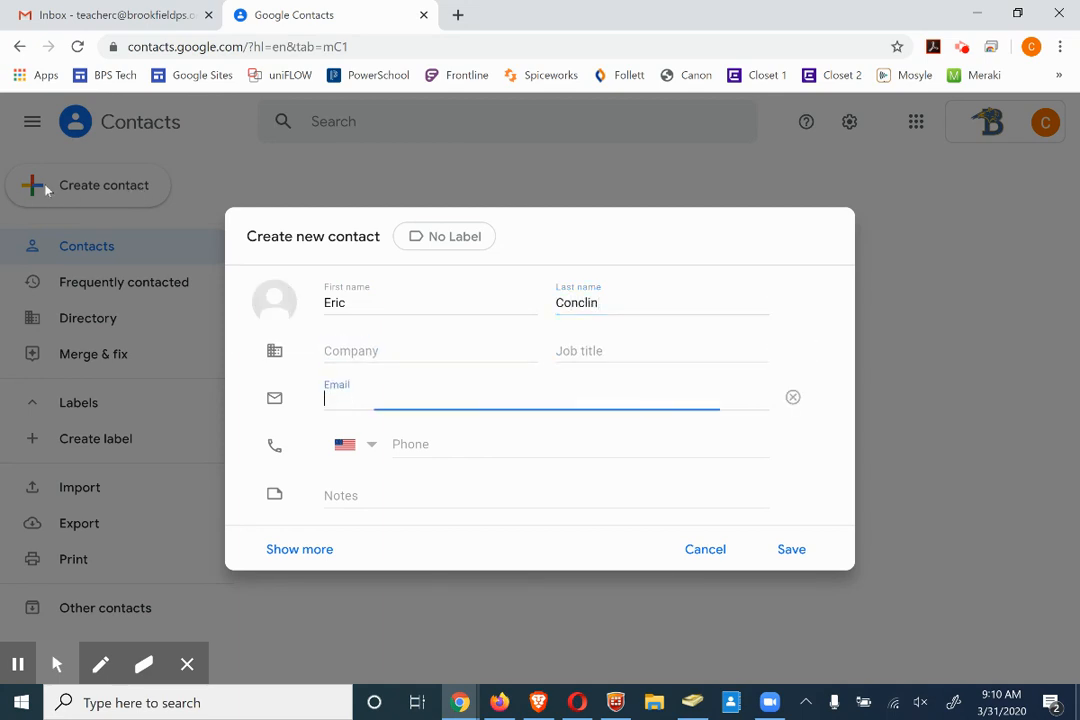
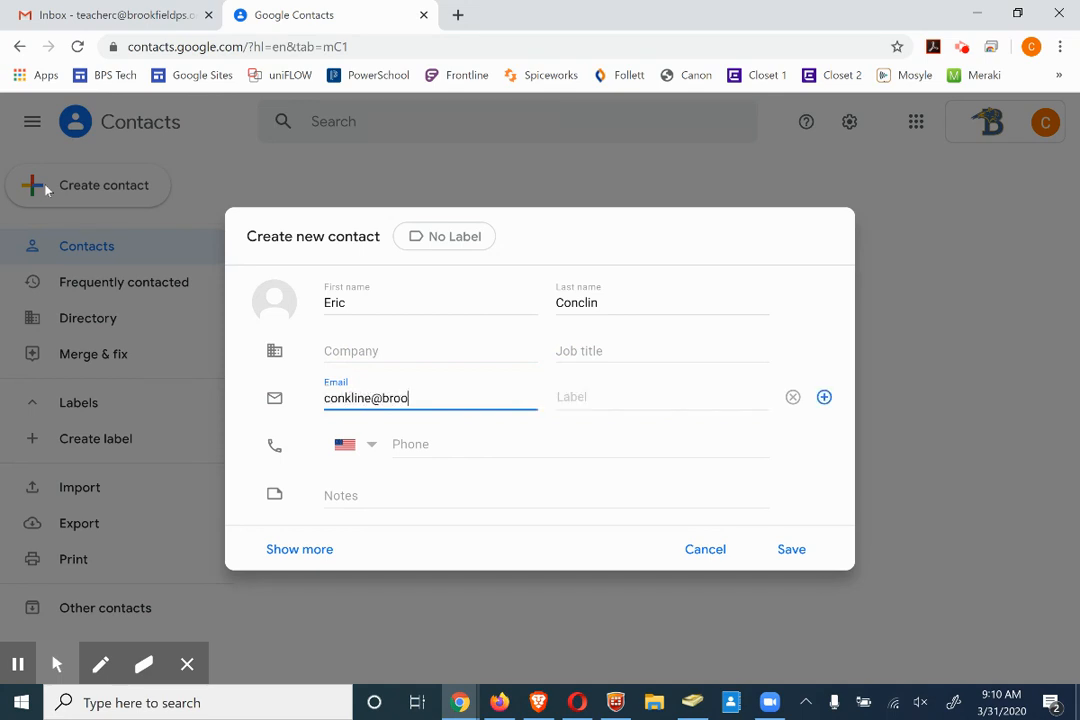
left_click(789, 548)
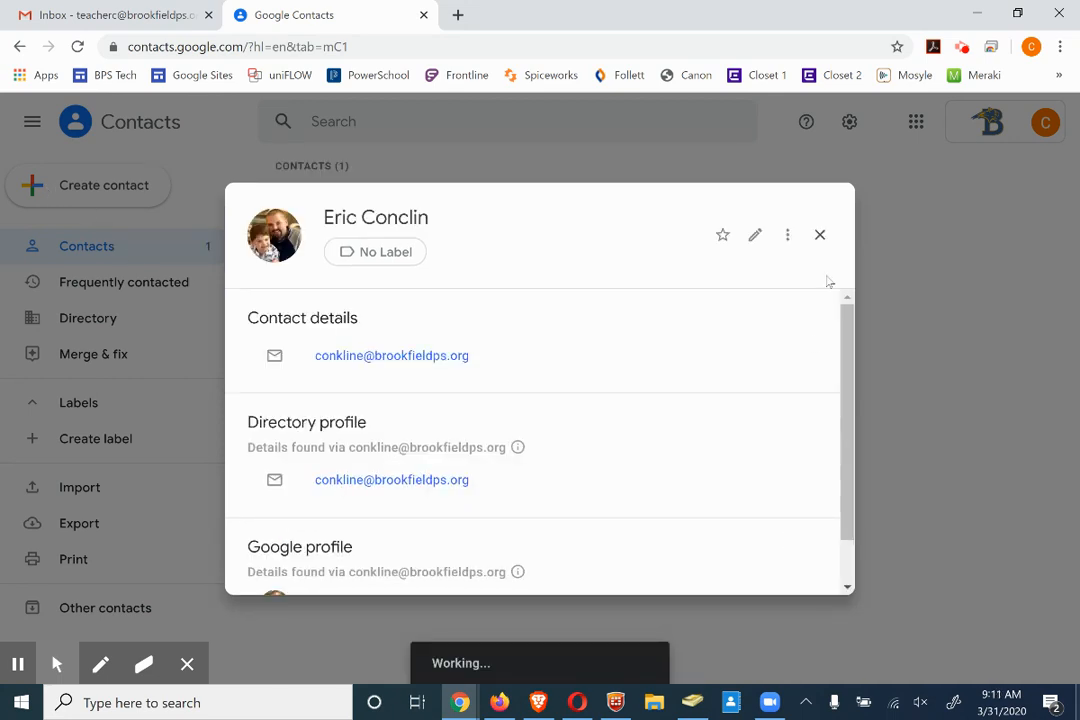
left_click(819, 236)
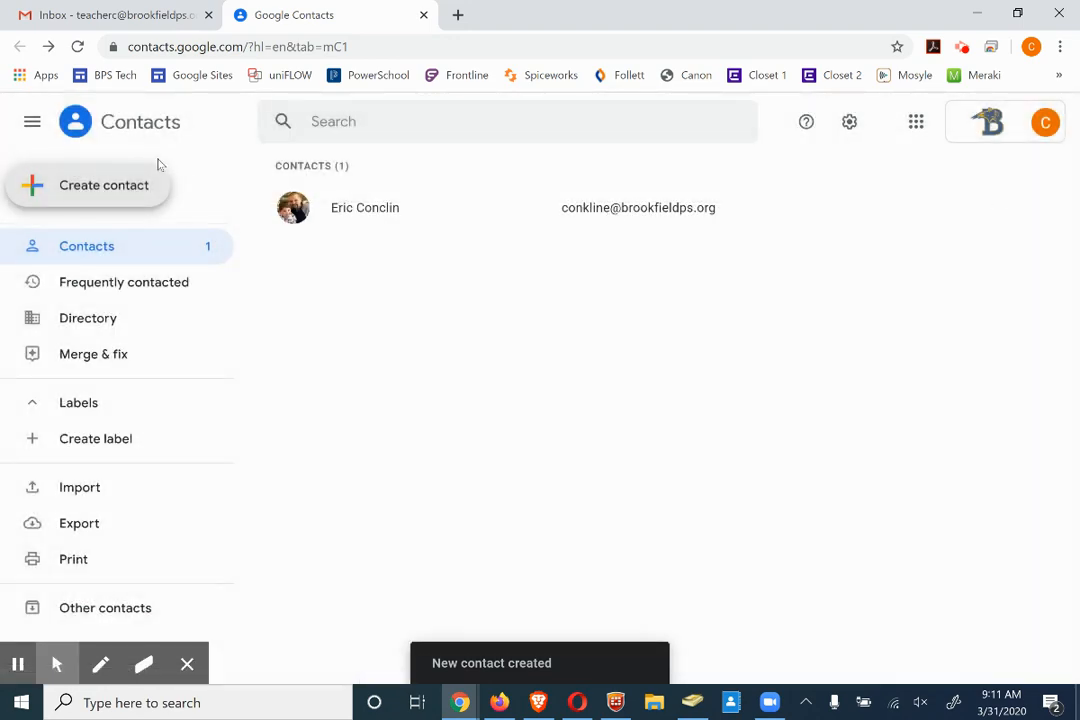
Create and save another contact with a first name, last name and school e-mail address
left_click(130, 196)
left_click(130, 199)
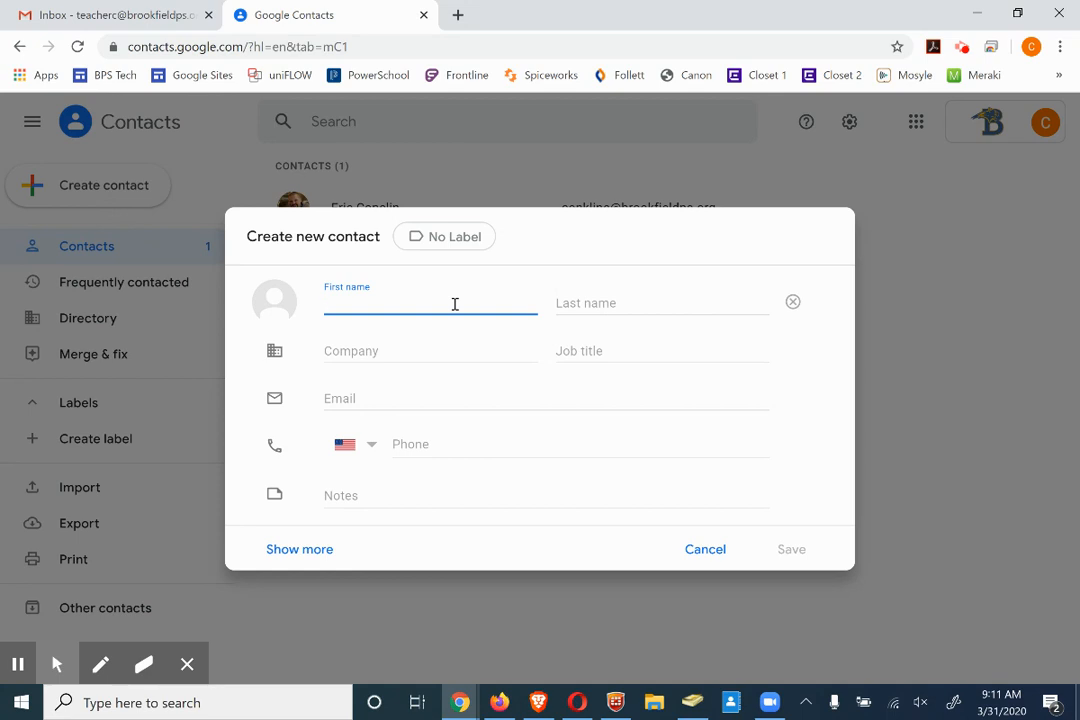
key("Tab")
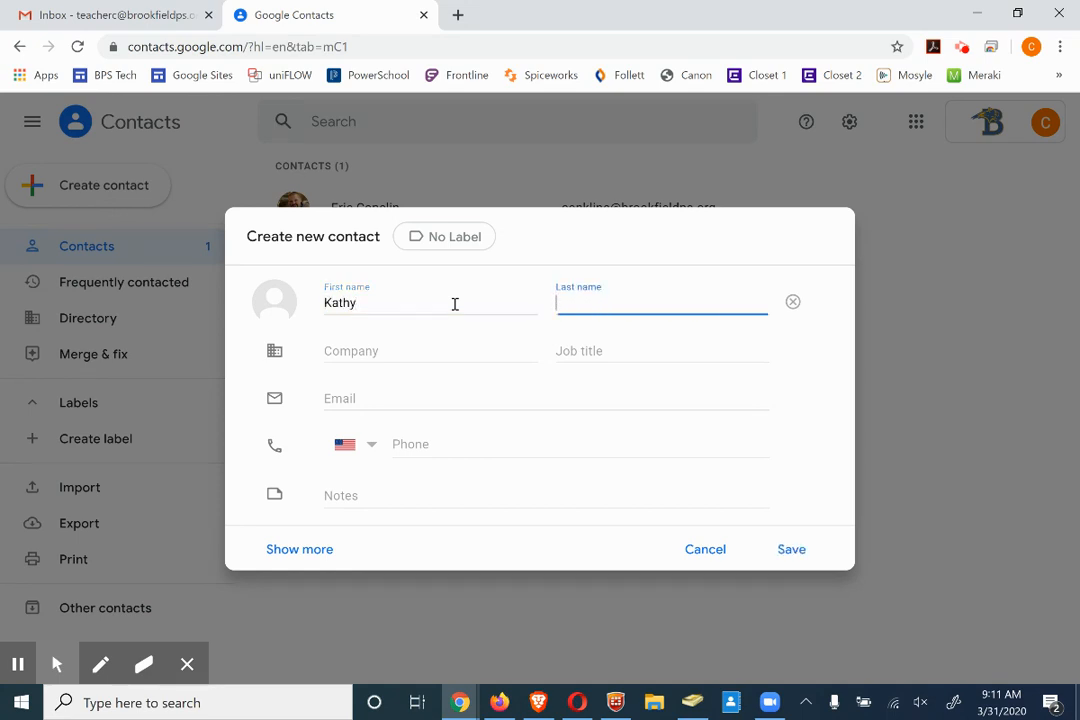
left_click(422, 398)
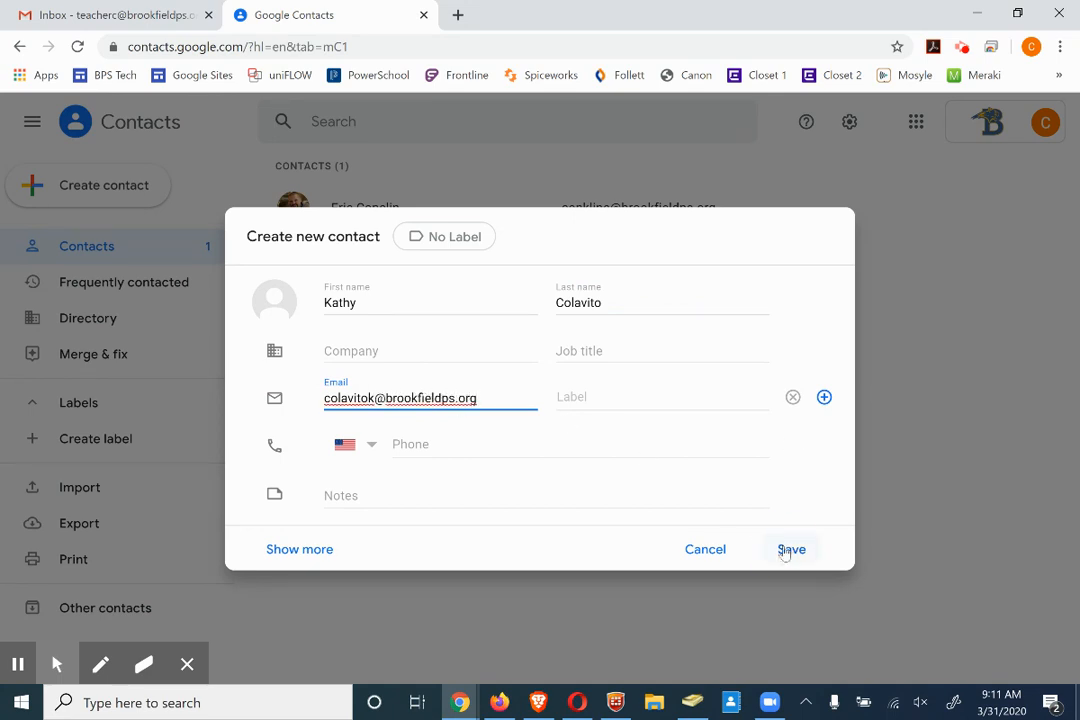
left_click(789, 549)
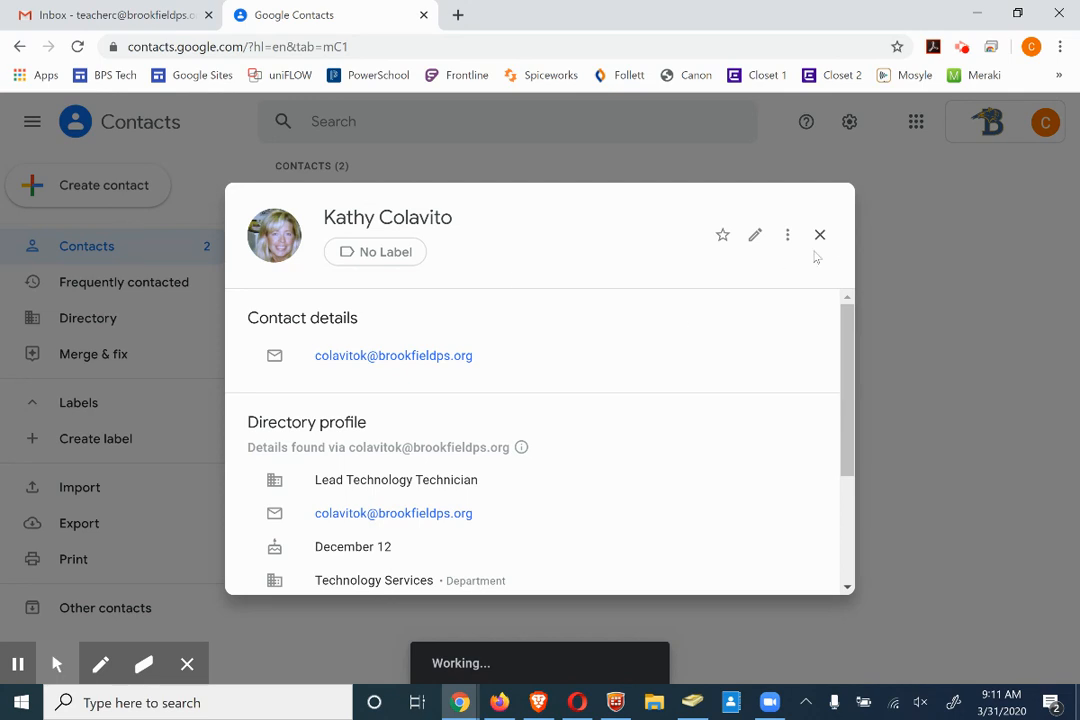
left_click(820, 234)
Create and save a third contact with its first name, last name and school e-mail
left_click(115, 188)
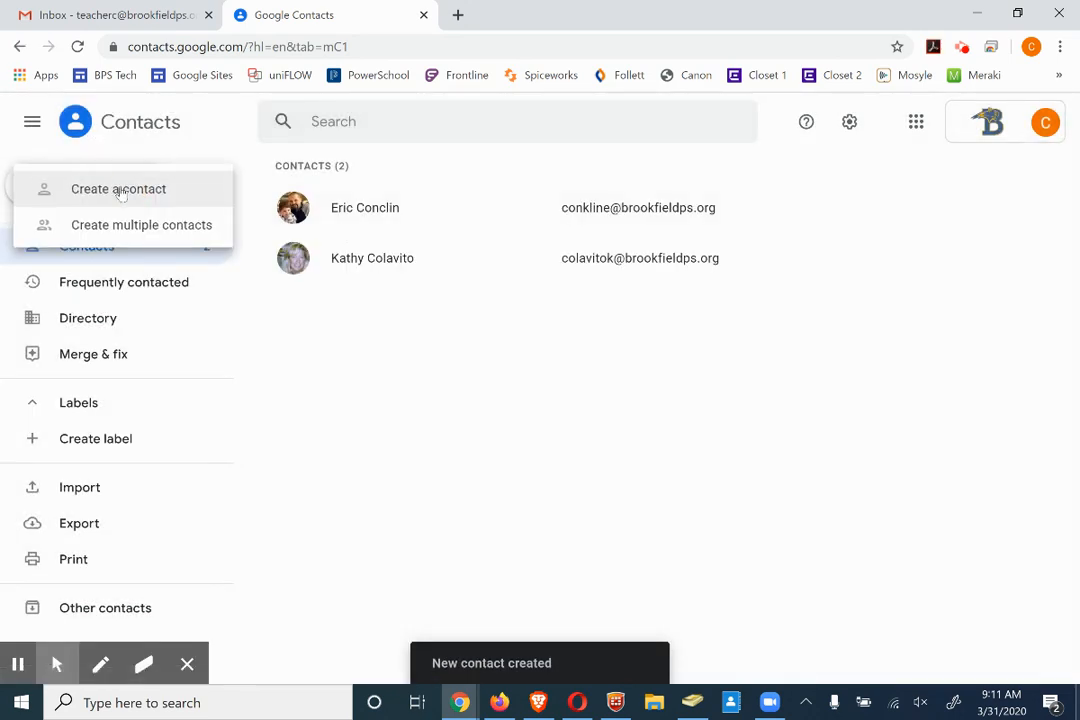
left_click(145, 195)
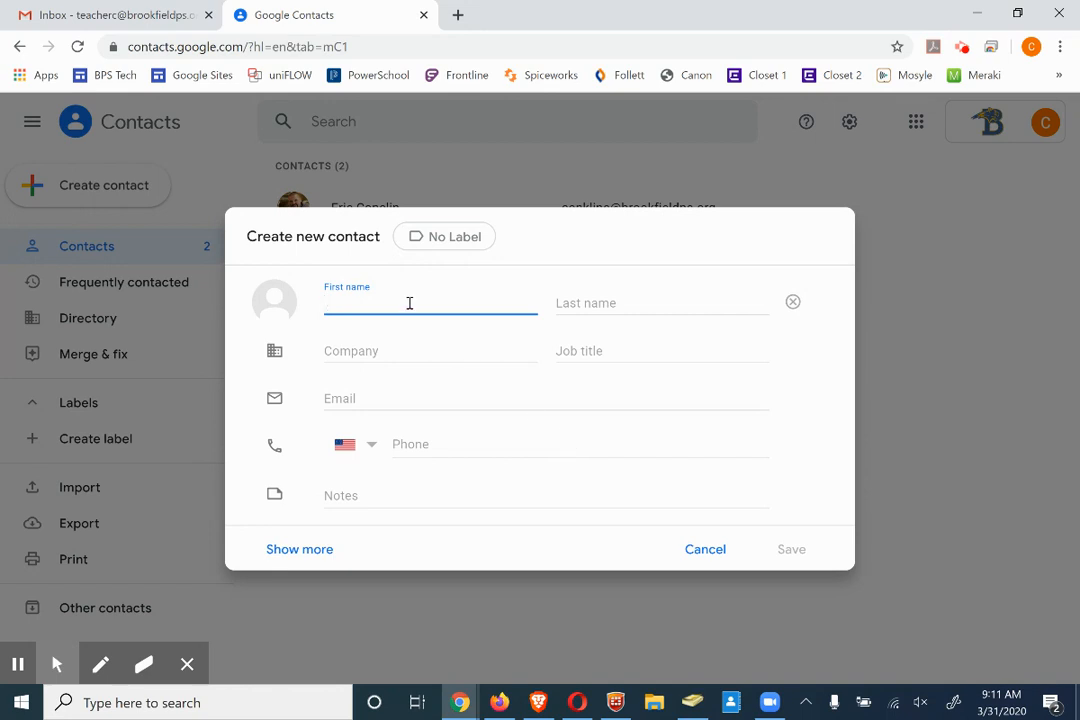
key("Tab")
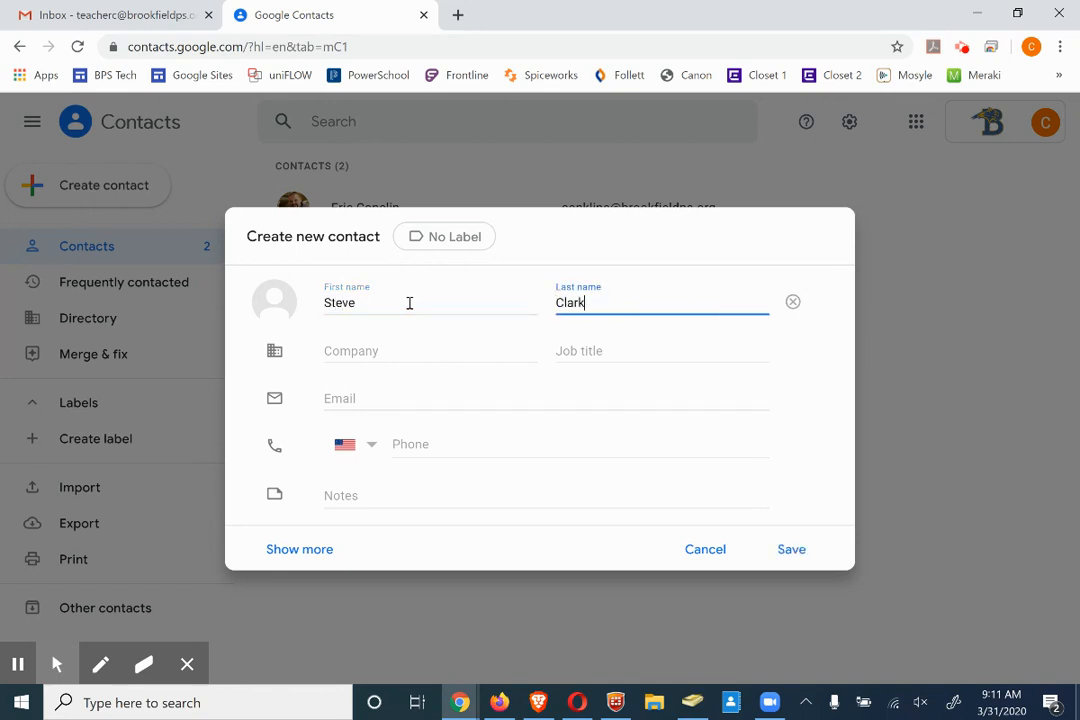
left_click(369, 402)
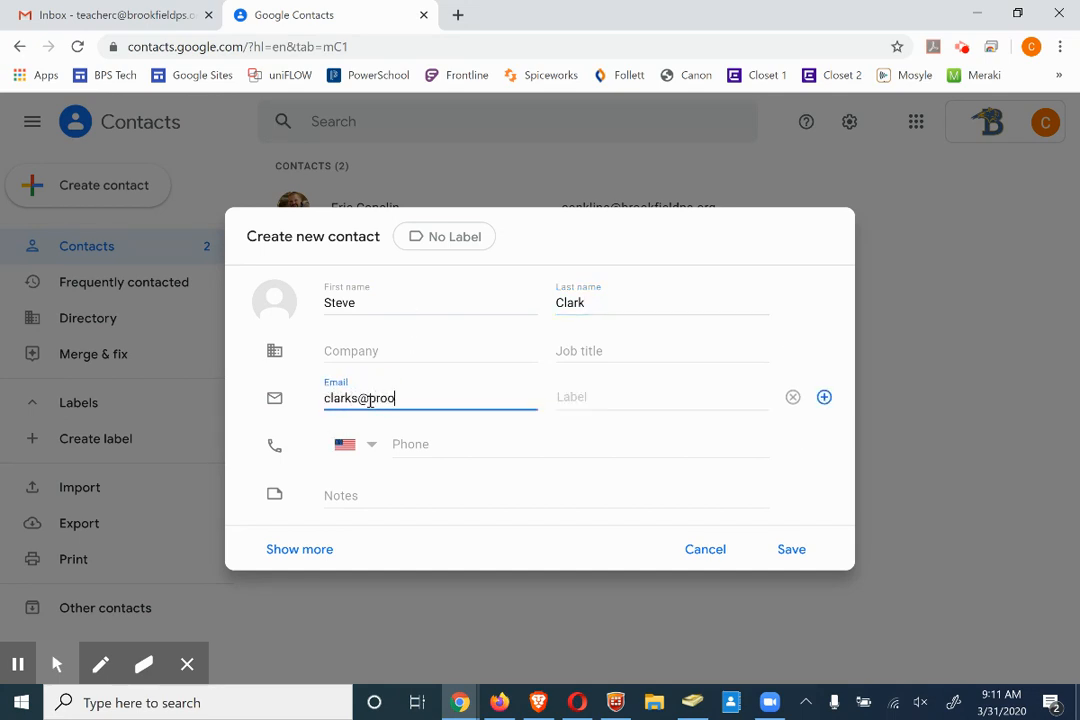
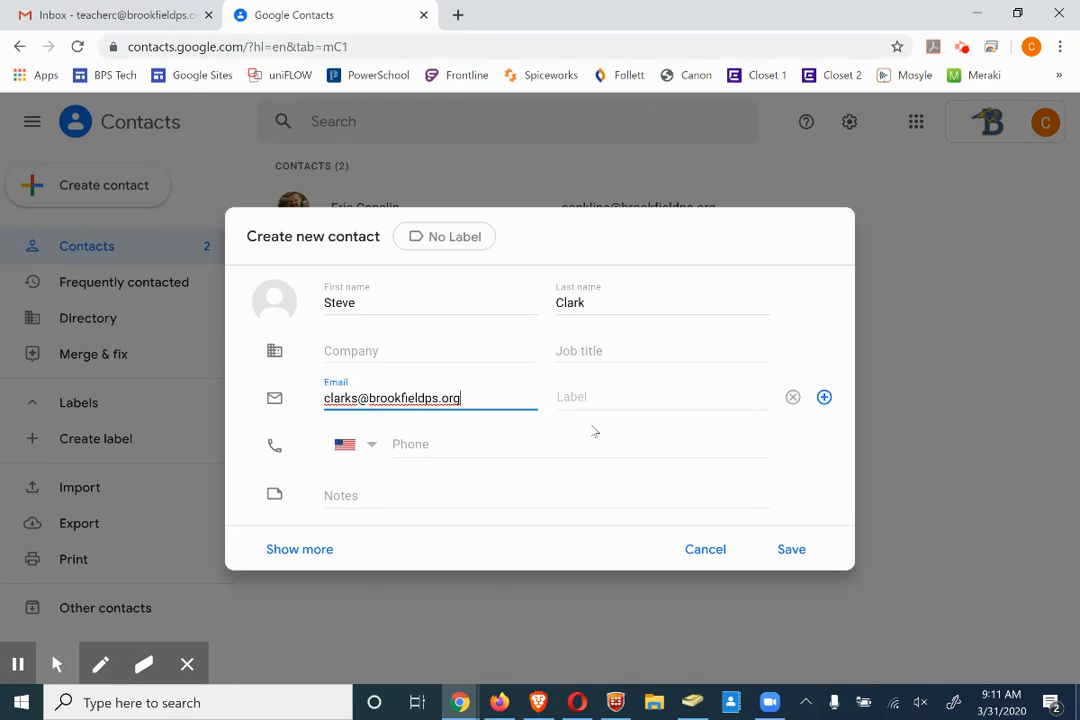
left_click(790, 560)
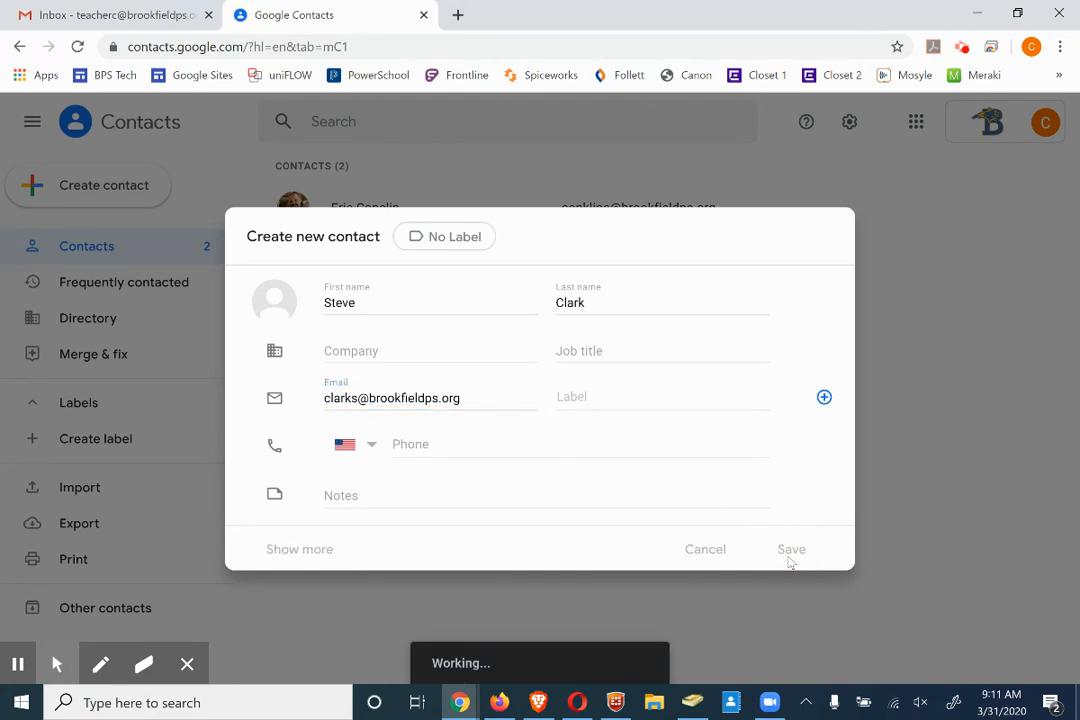
left_click(820, 237)
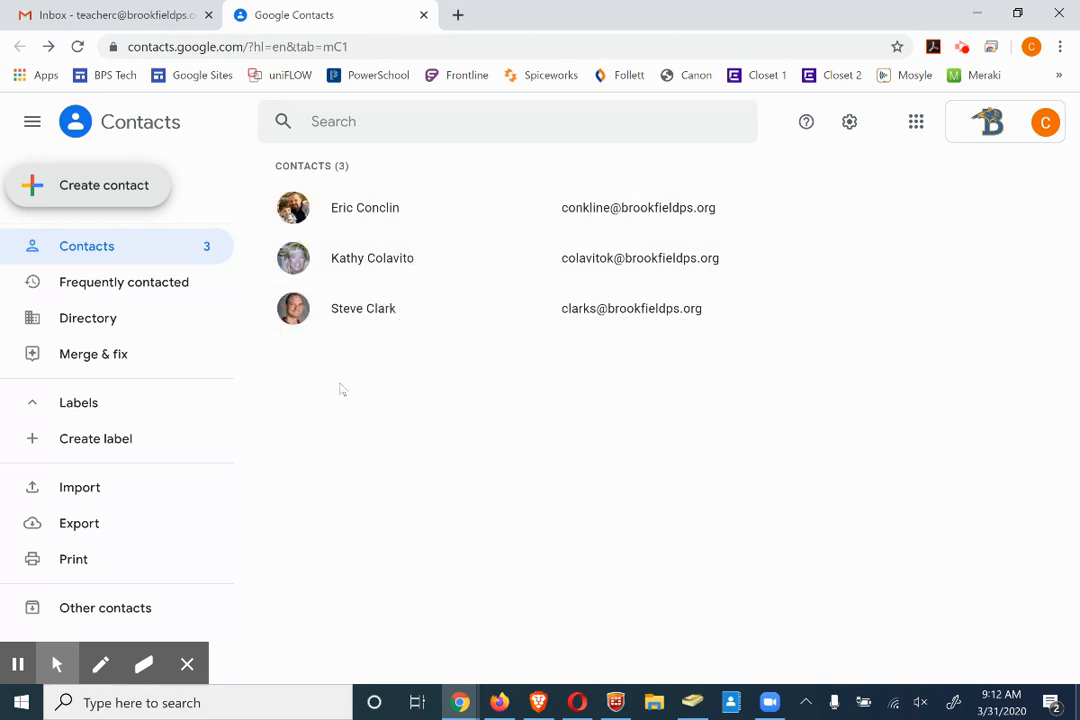
Select all three contacts and put them in a new label named 'Technology Services'
left_click(294, 312)
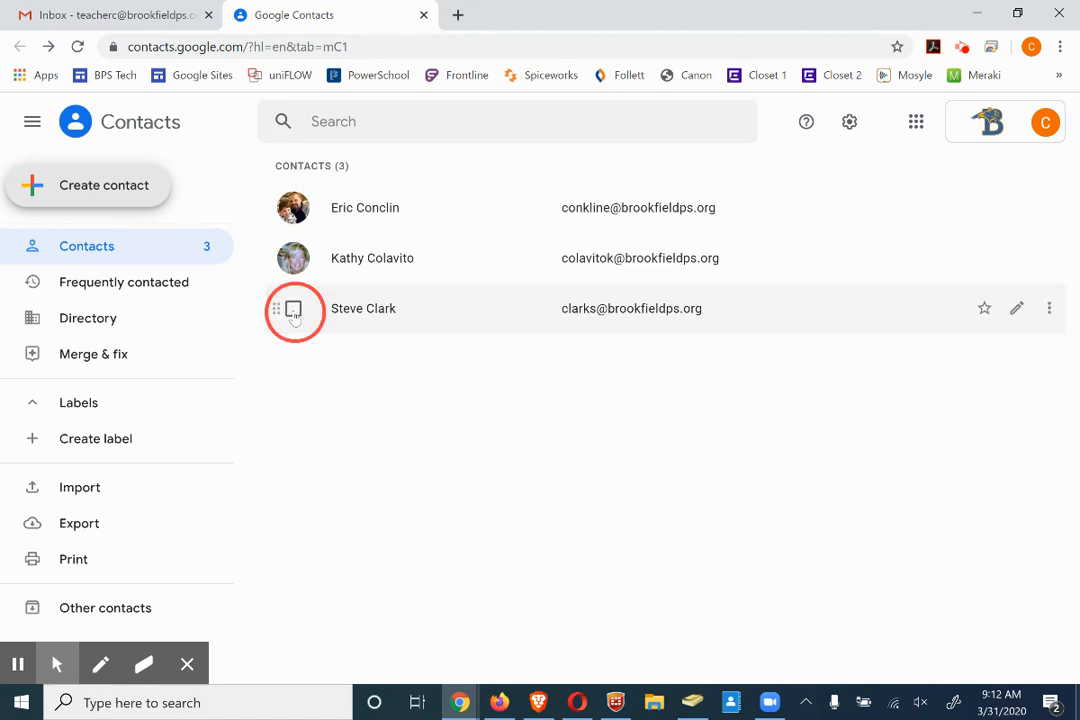
left_click(294, 312)
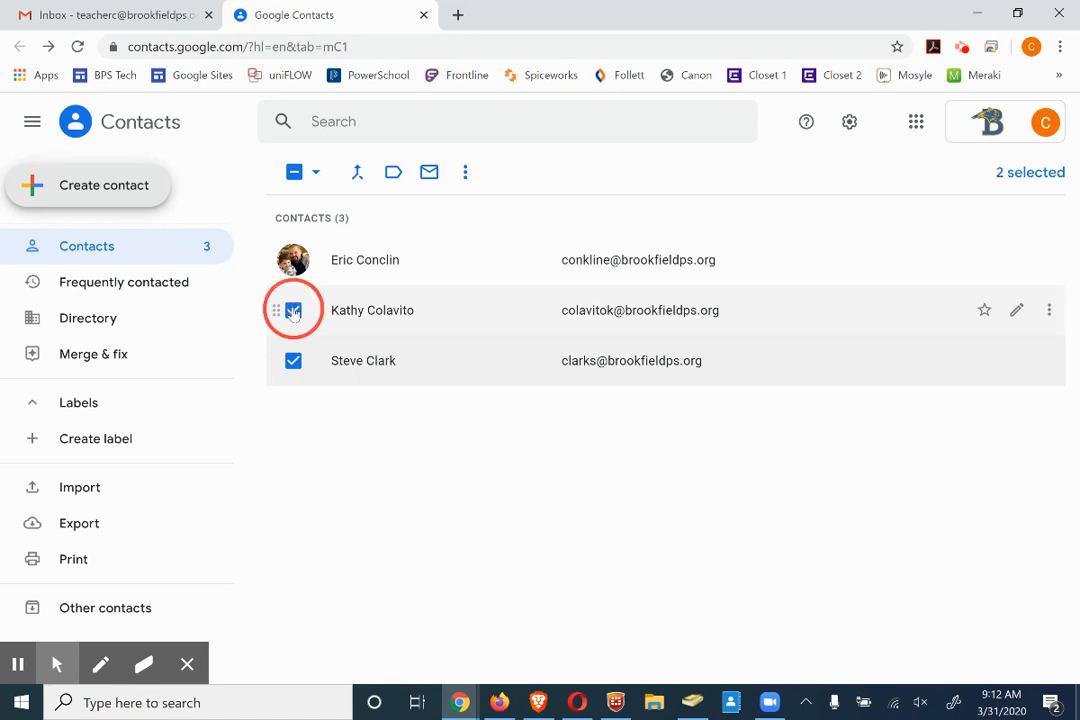
left_click(292, 261)
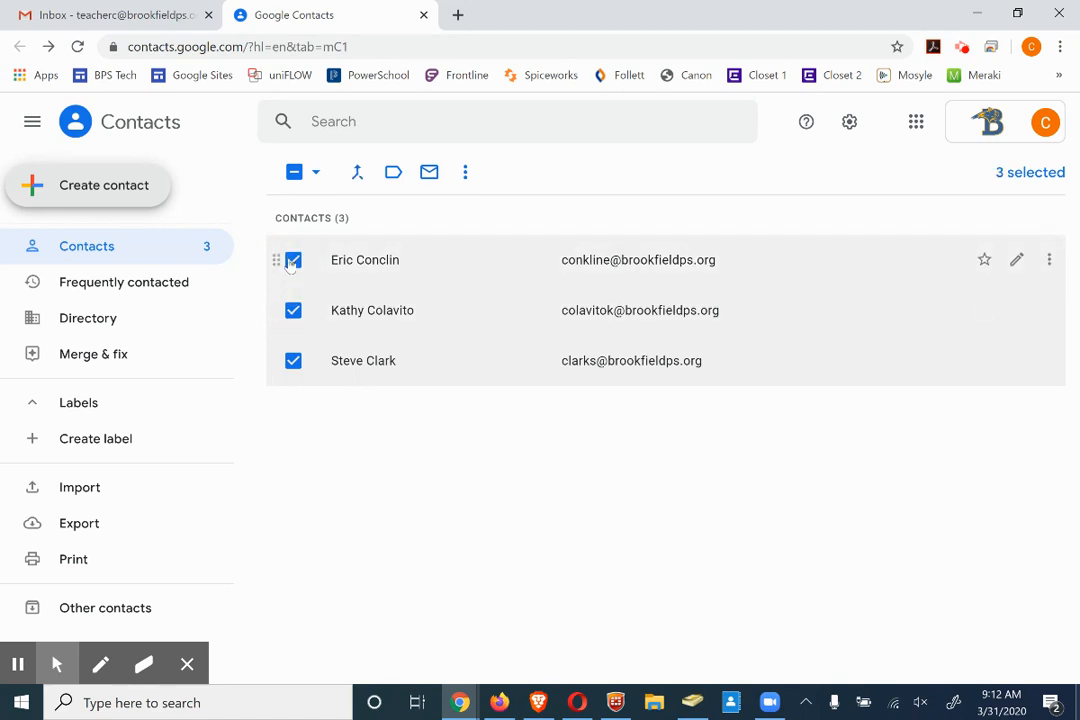
left_click(393, 174)
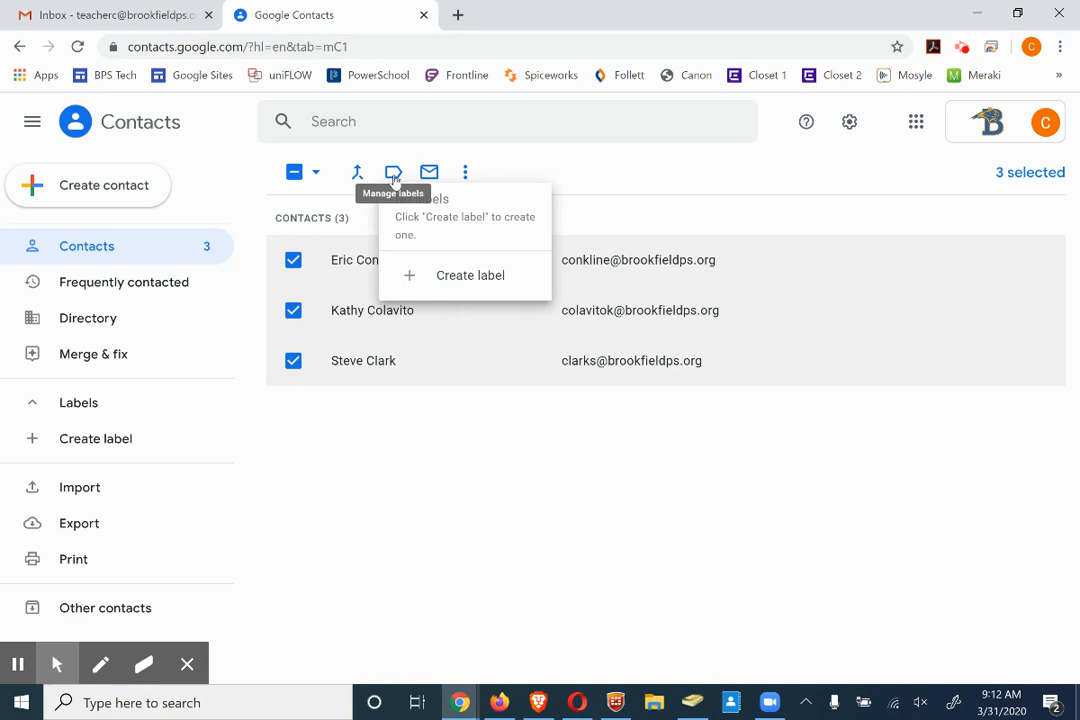
left_click(452, 279)
type("Technology Services")
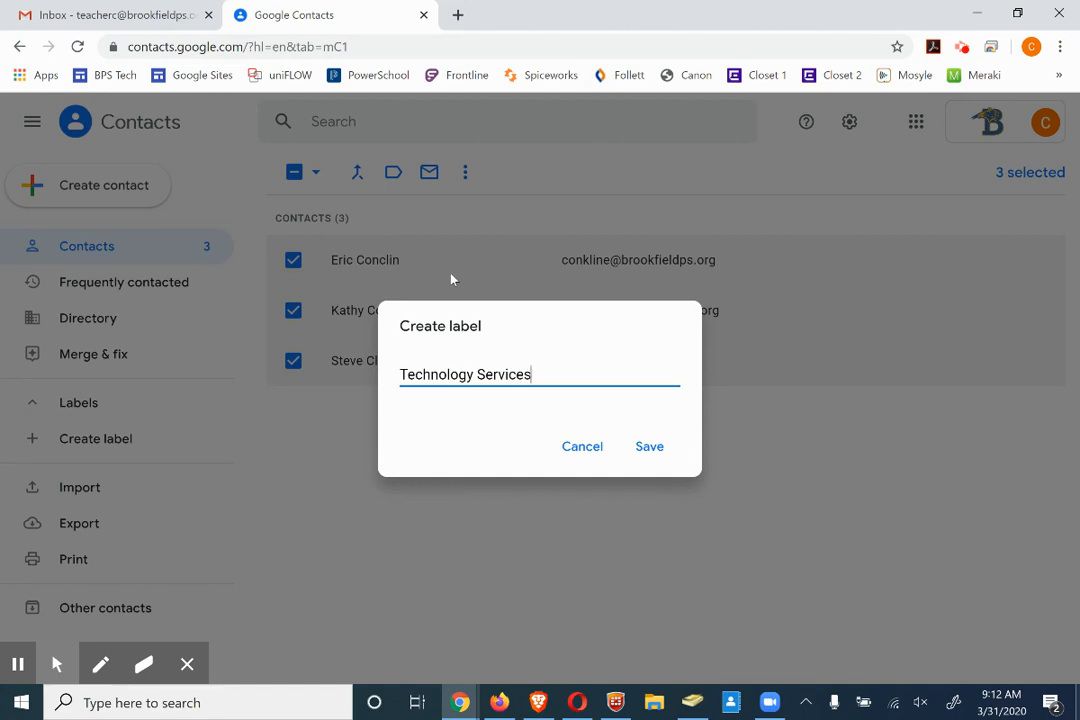
left_click(656, 451)
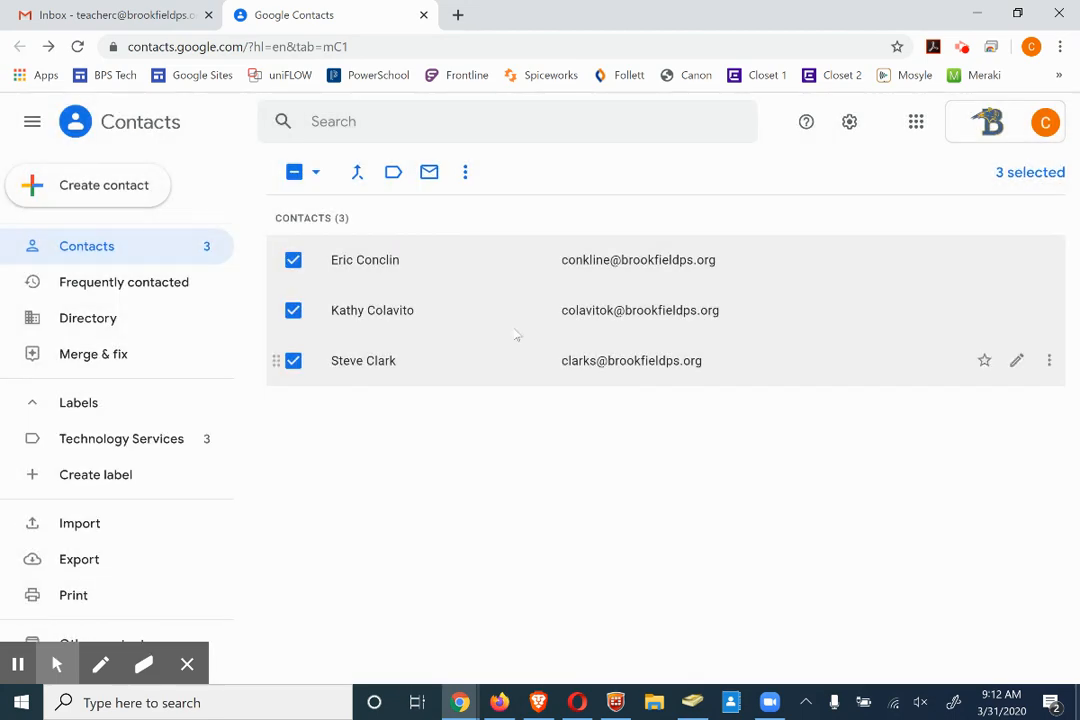
Check the contacts' labels without changes, then deselect all three contacts
left_click(394, 172)
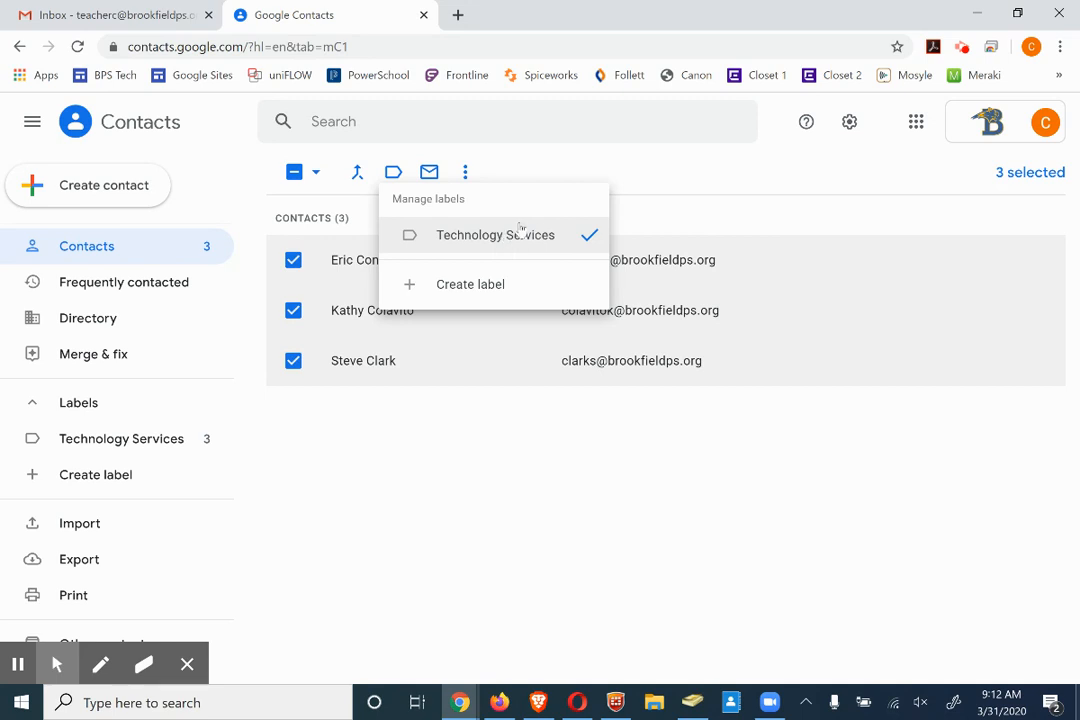
left_click(513, 434)
left_click(293, 260)
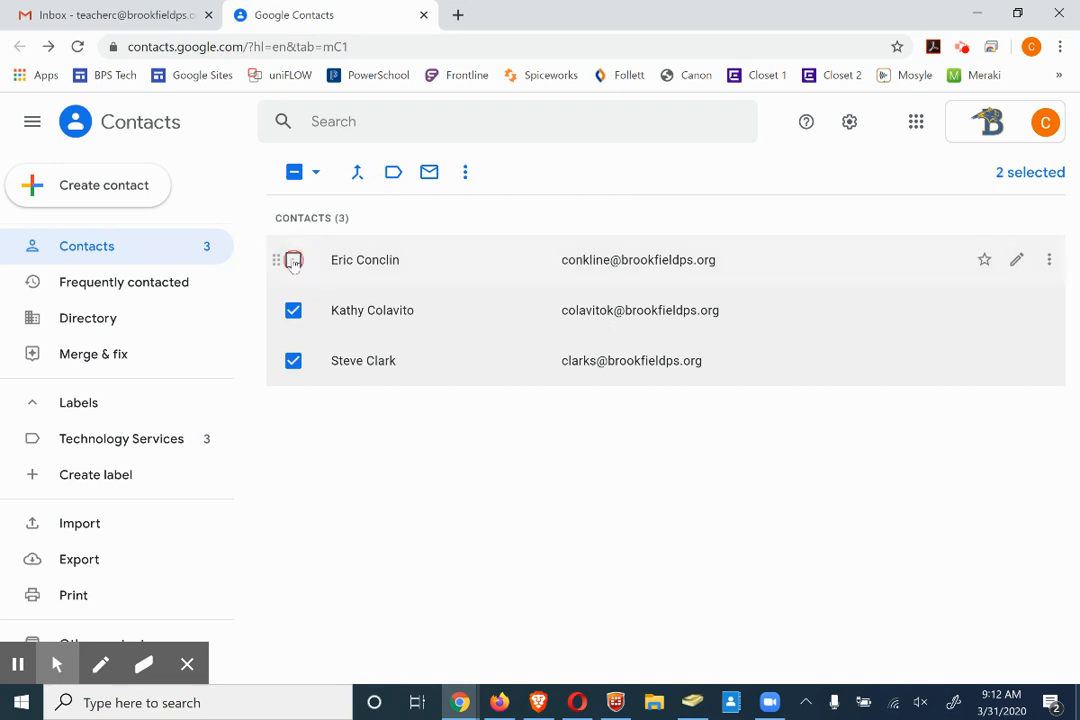
left_click(293, 311)
left_click(293, 362)
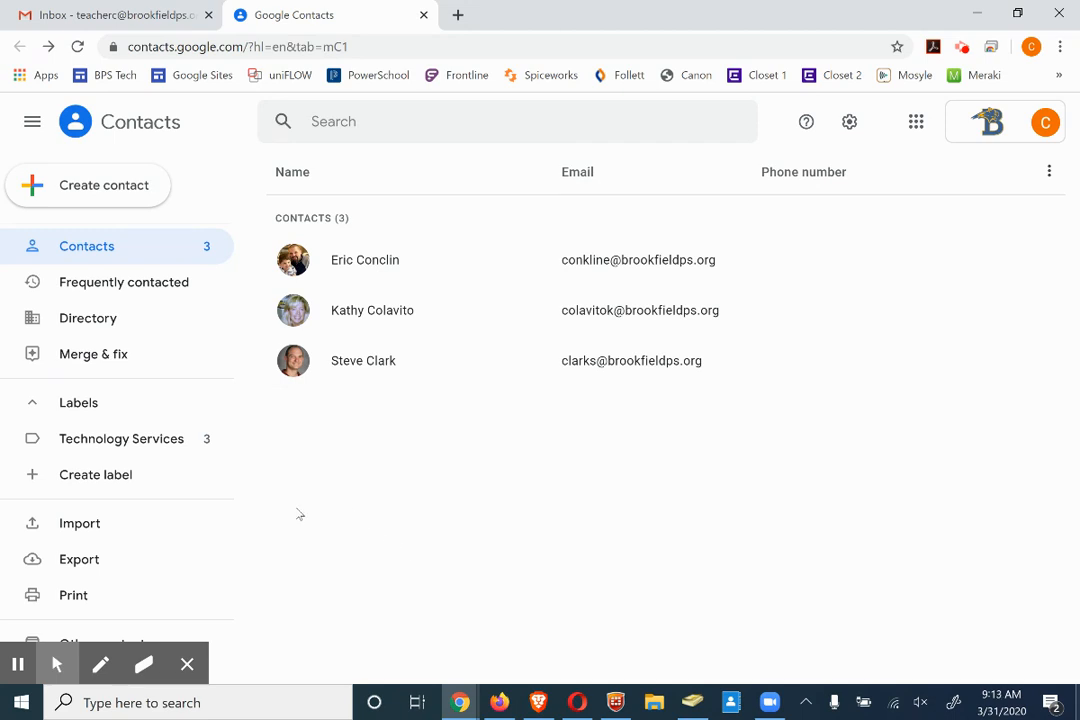
Create a new empty label named 'Tech Meeting' from the sidebar
left_click(96, 476)
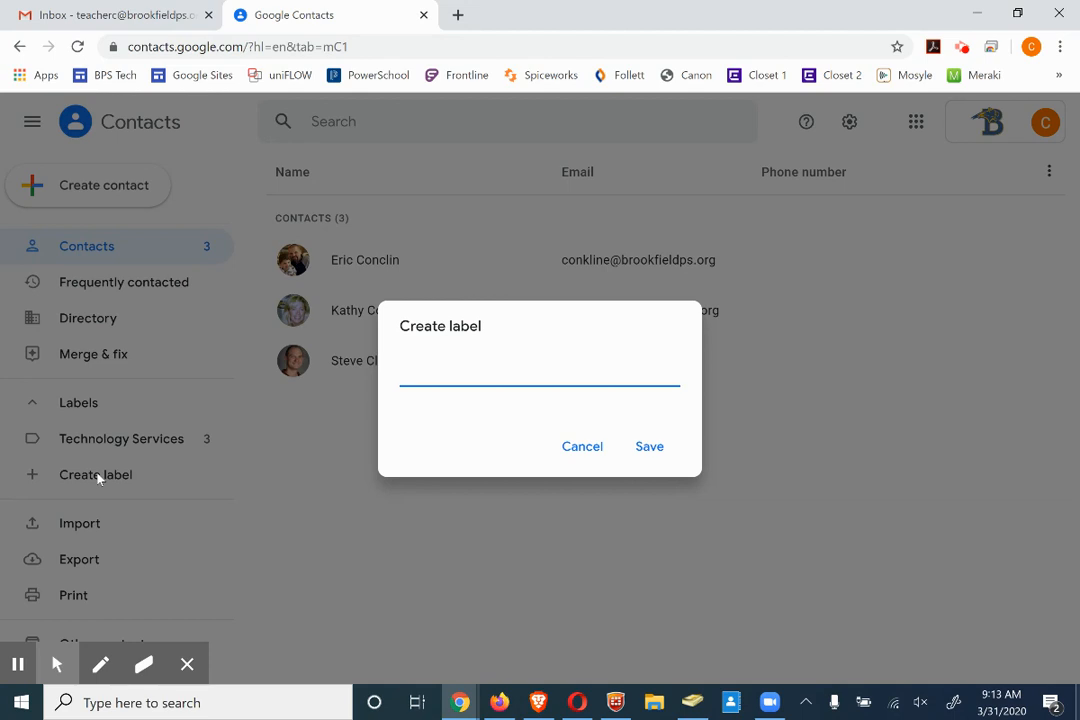
type("Tech Meeting")
key("Return")
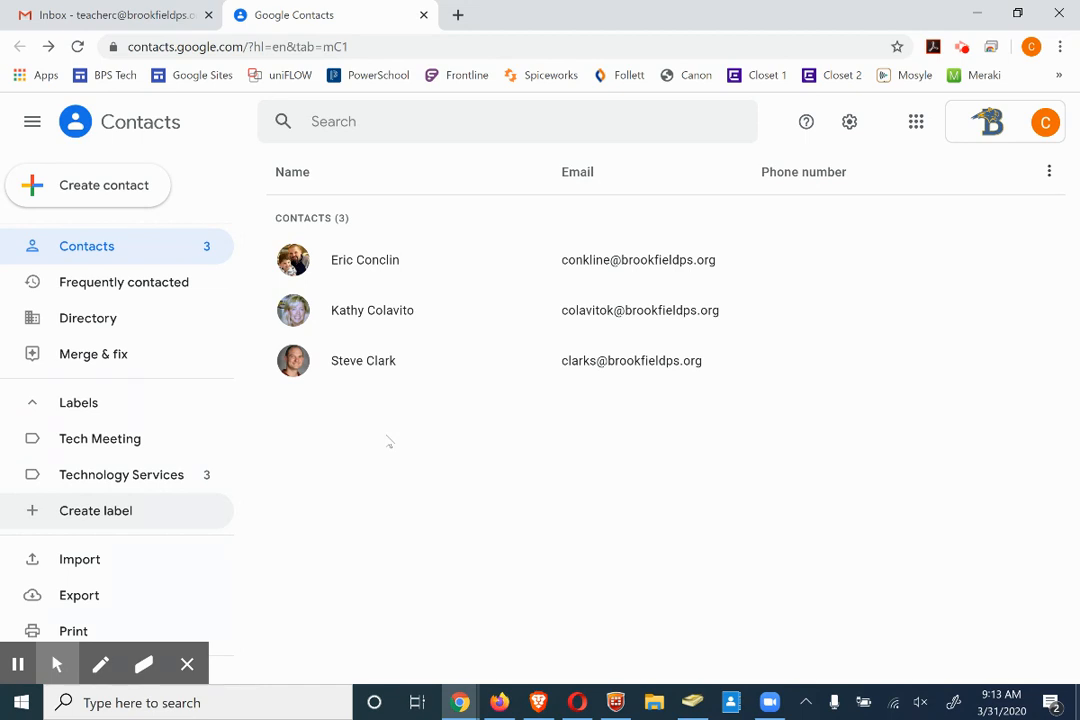
mouse_move(285, 374)
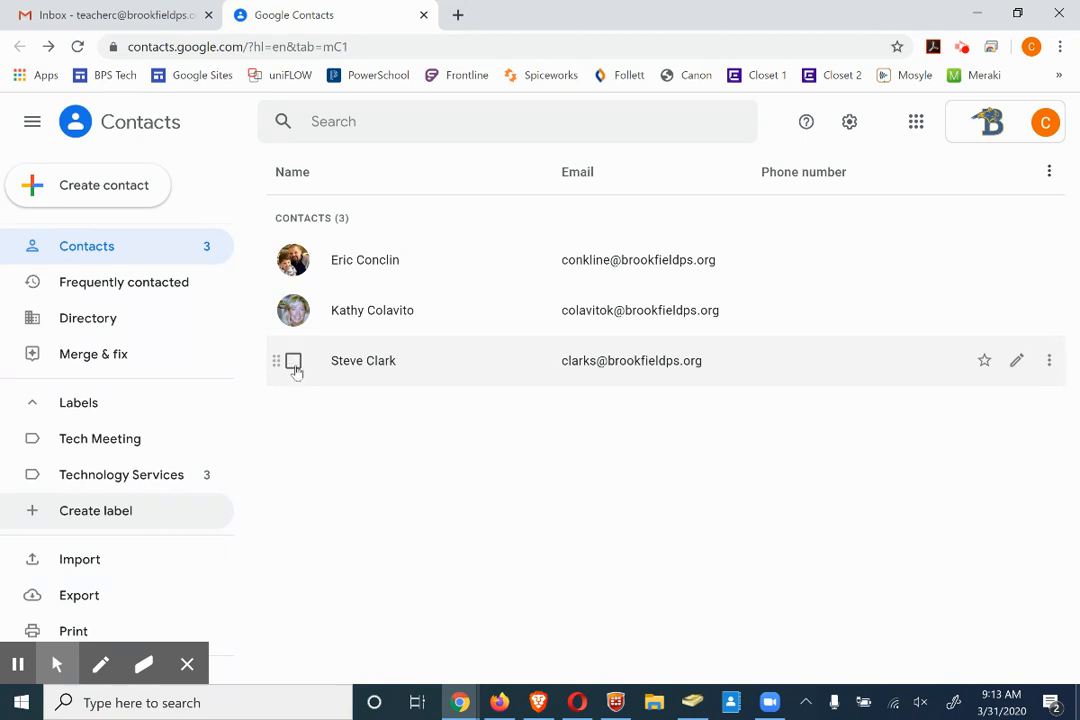
Apply the Tech Meeting label to the second and third contacts, then view Technology Services members
left_click(294, 366)
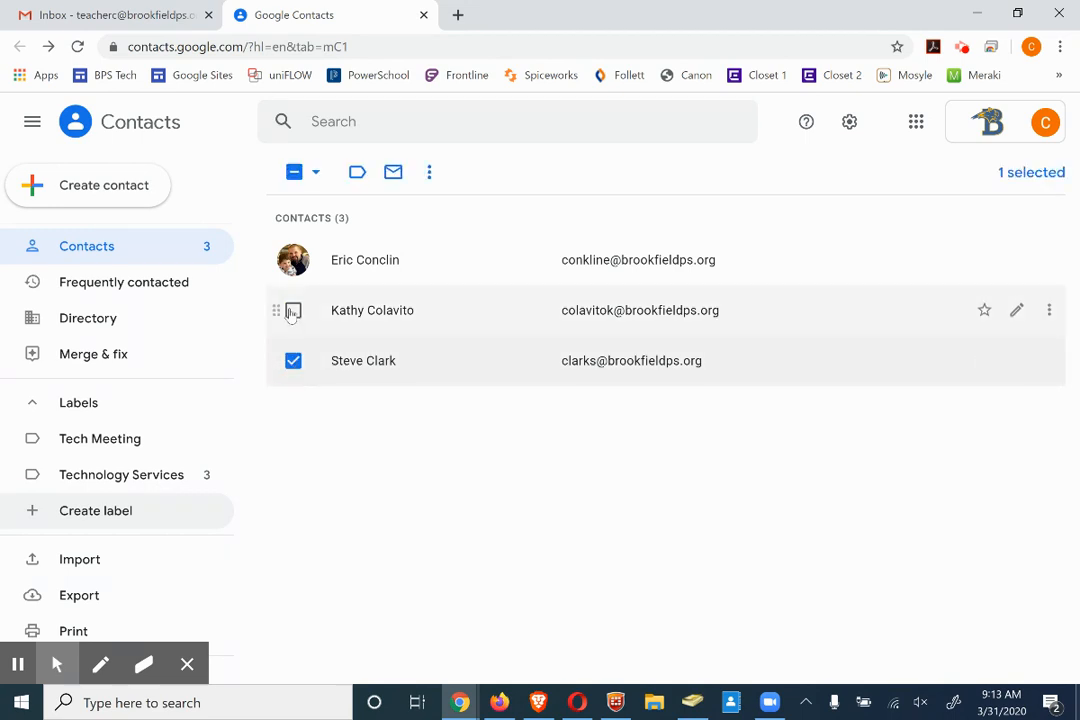
left_click(292, 312)
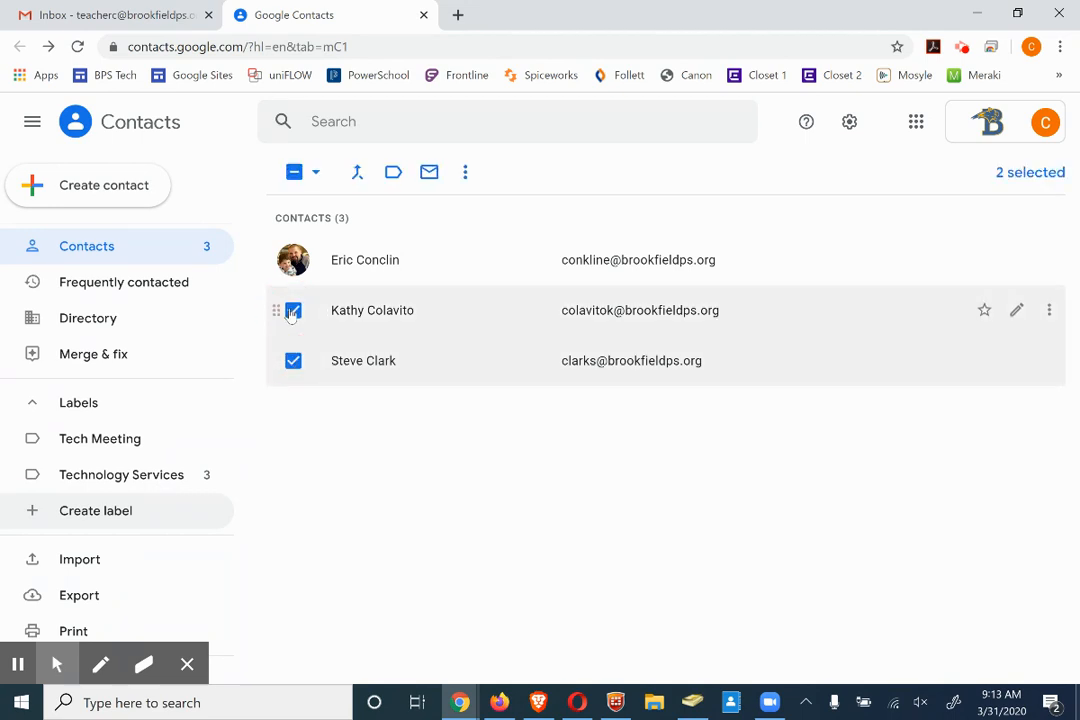
left_click(393, 174)
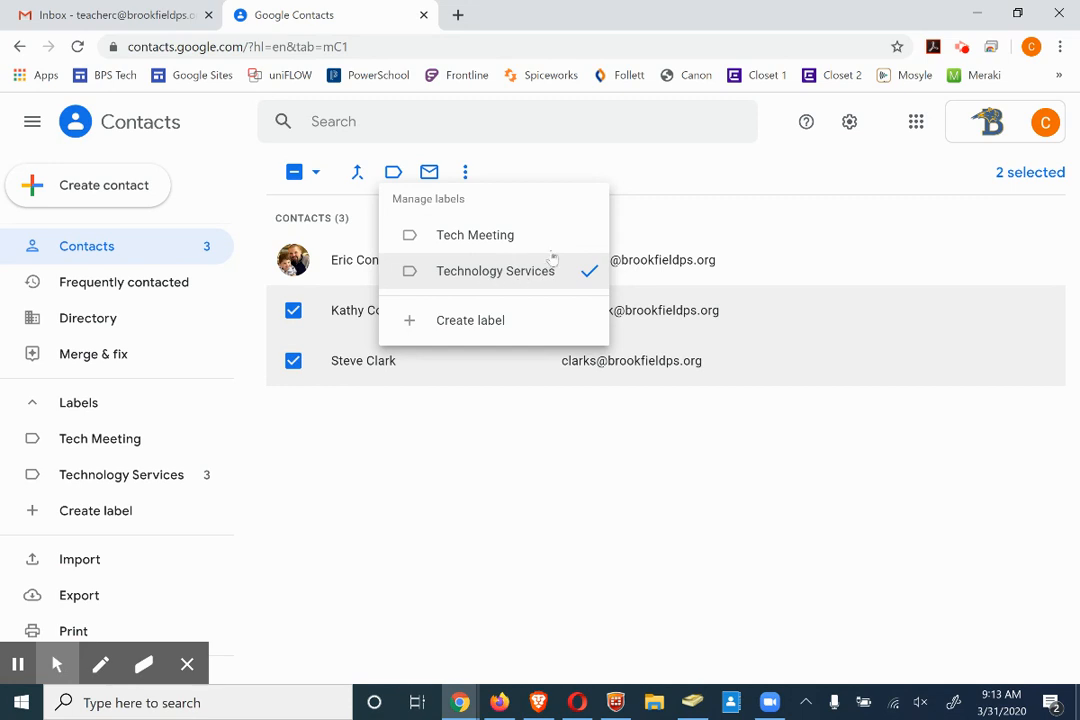
left_click(485, 238)
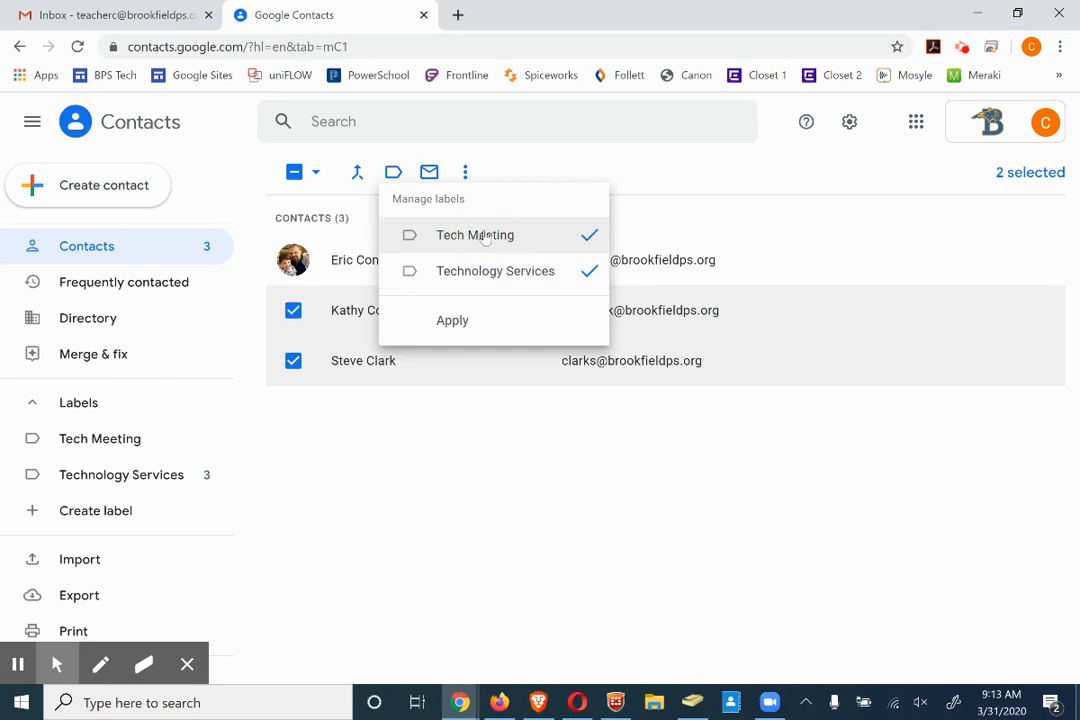
left_click(453, 321)
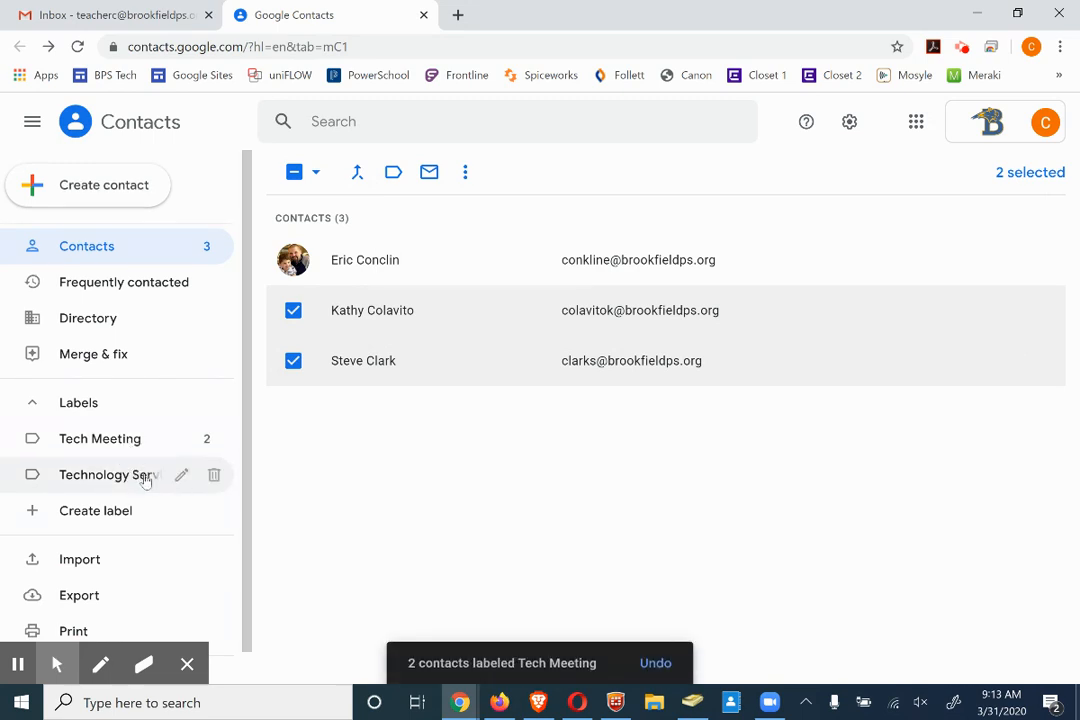
left_click(103, 486)
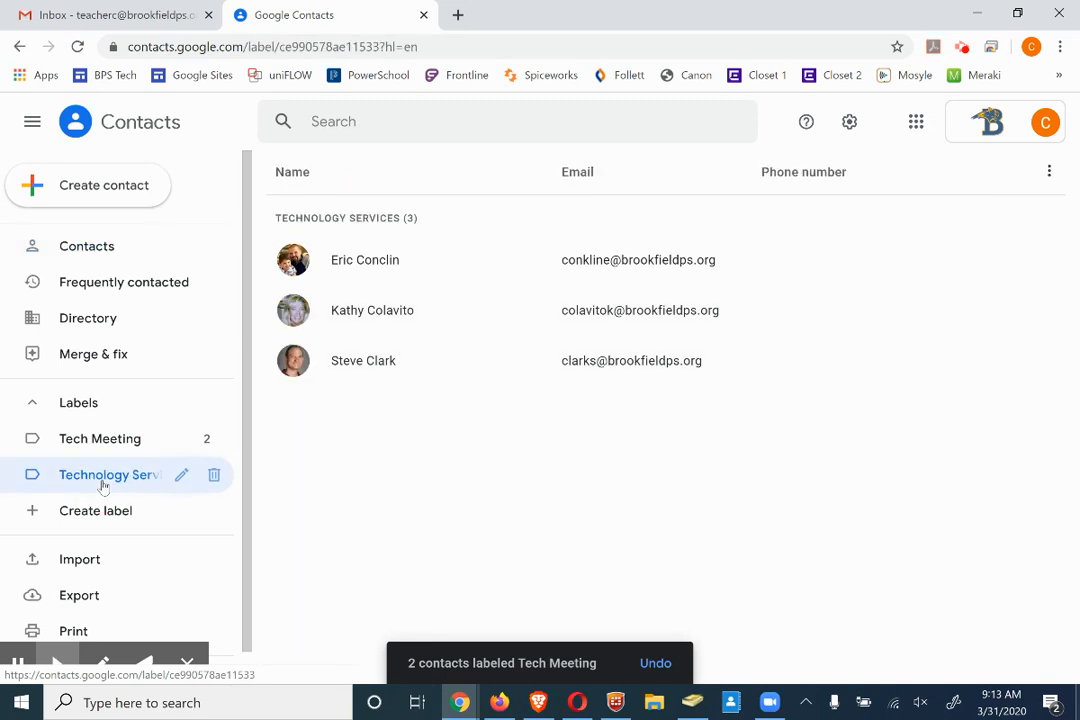
View the Tech Meeting label's two members, then return to the Gmail inbox
left_click(105, 447)
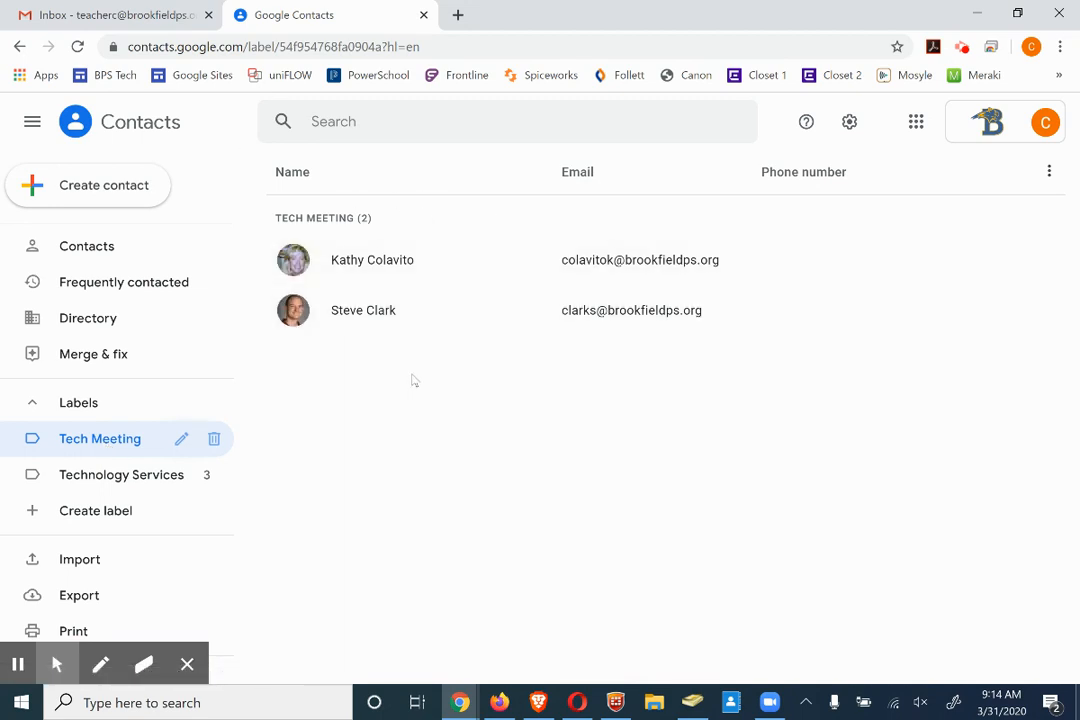
left_click(133, 18)
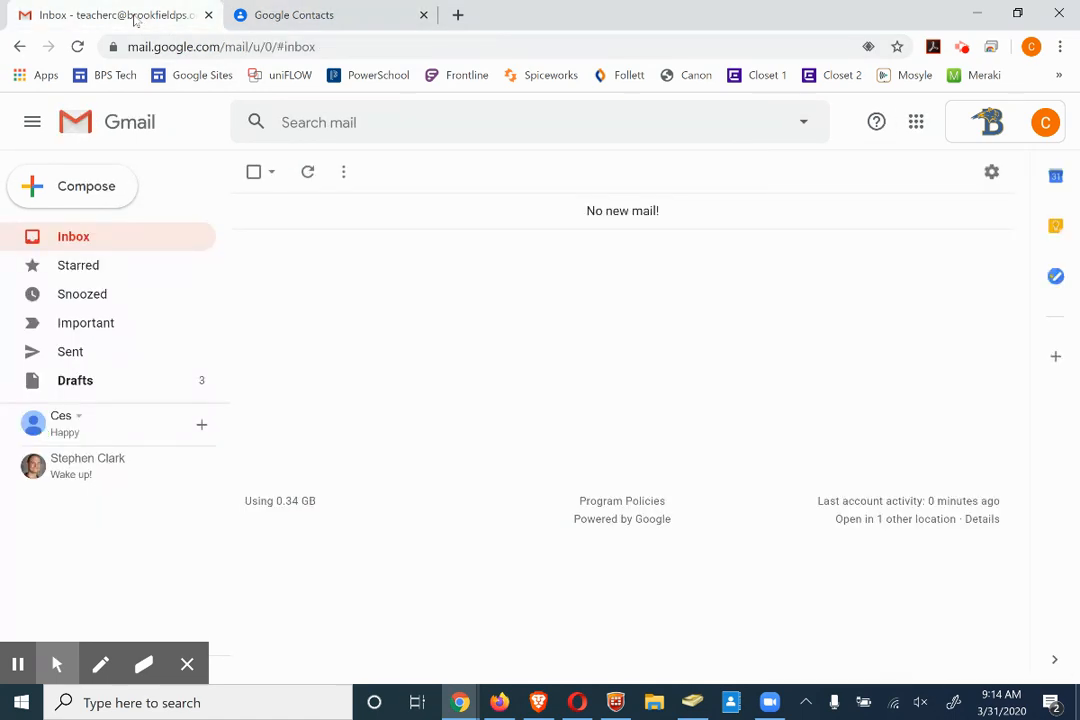
Compose a test message addressed to the Technology Services label, then discard it
left_click(108, 193)
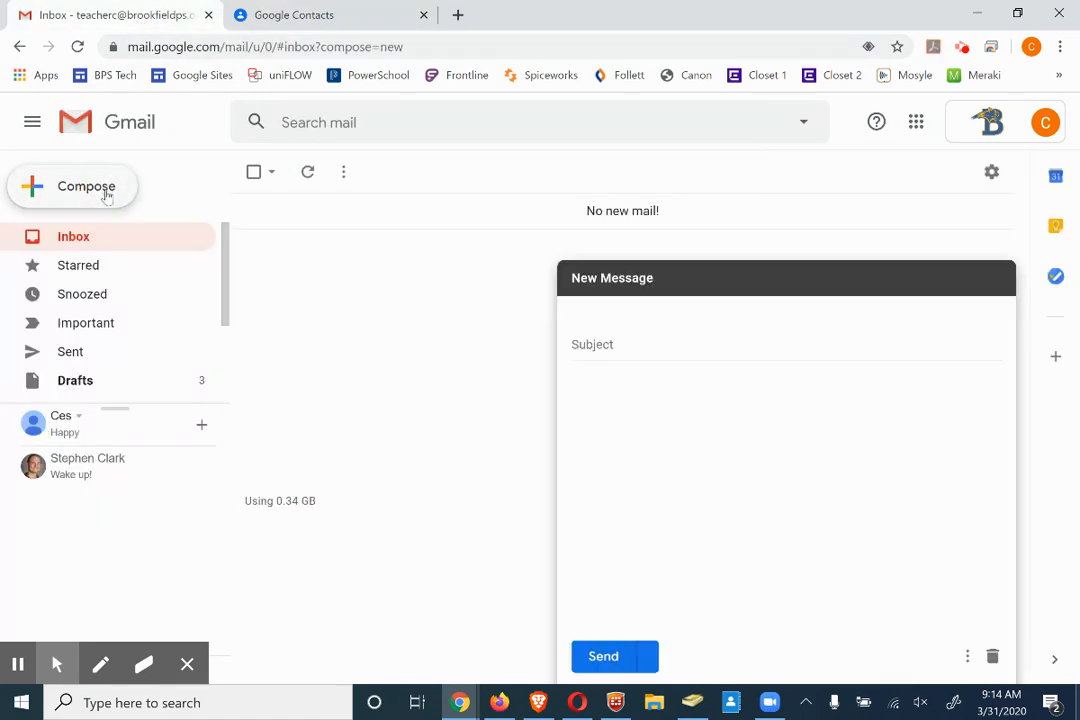
type("tech")
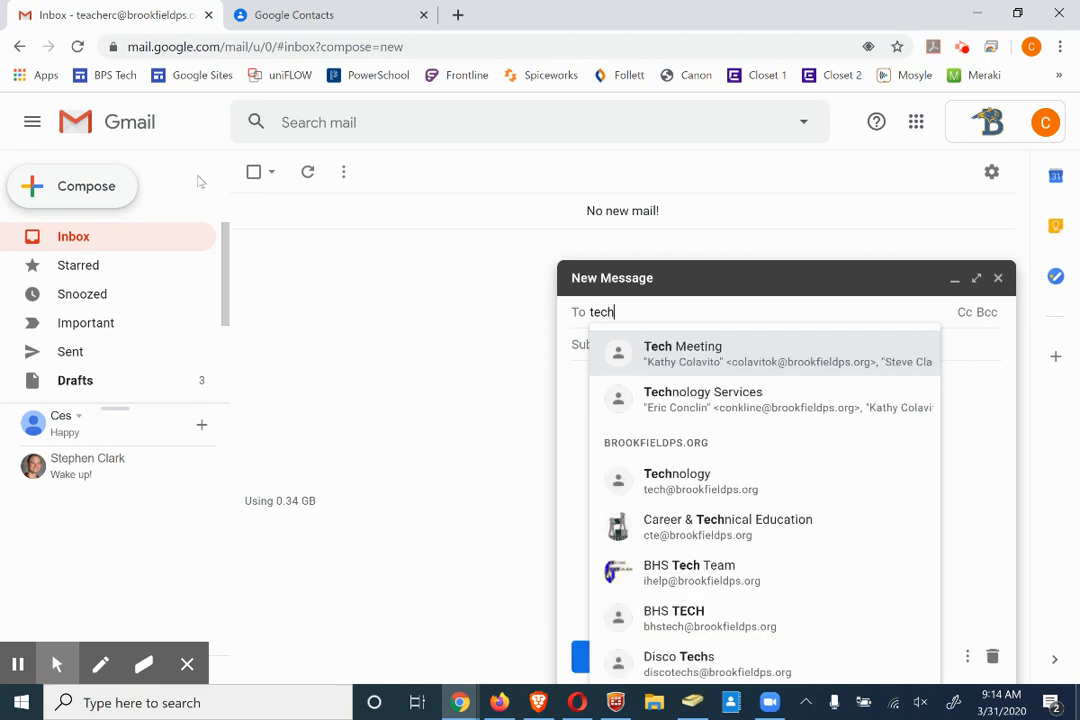
left_click(735, 420)
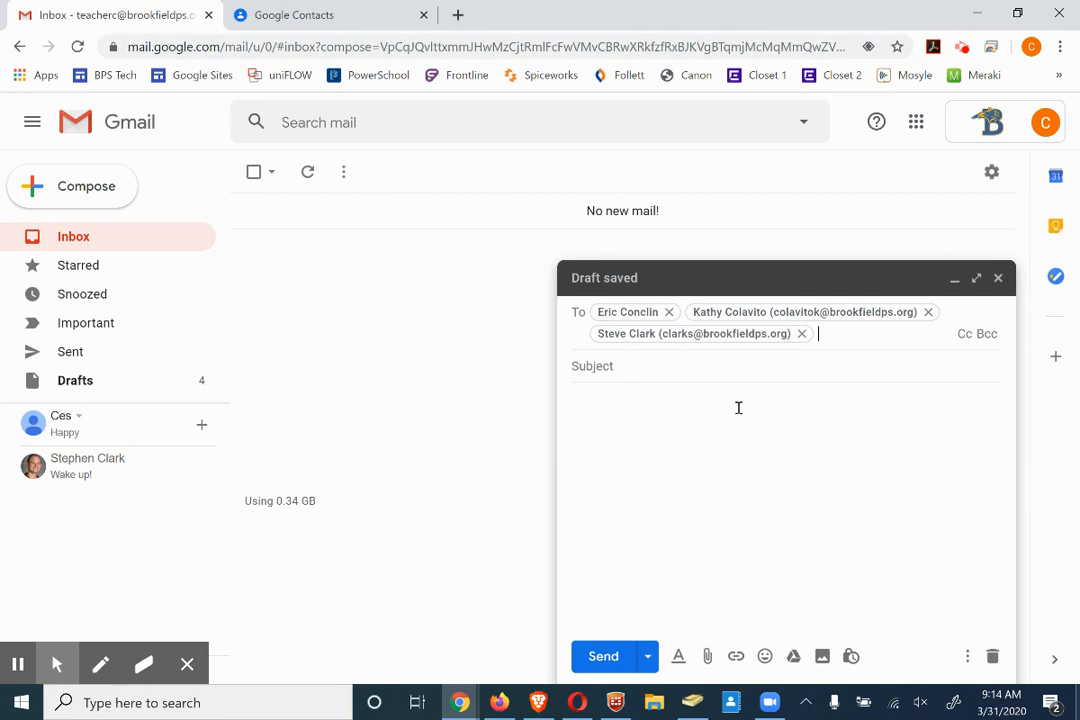
left_click(992, 656)
Address a second draft to the Tech Meeting label, discard it, and start a blank message
left_click(86, 189)
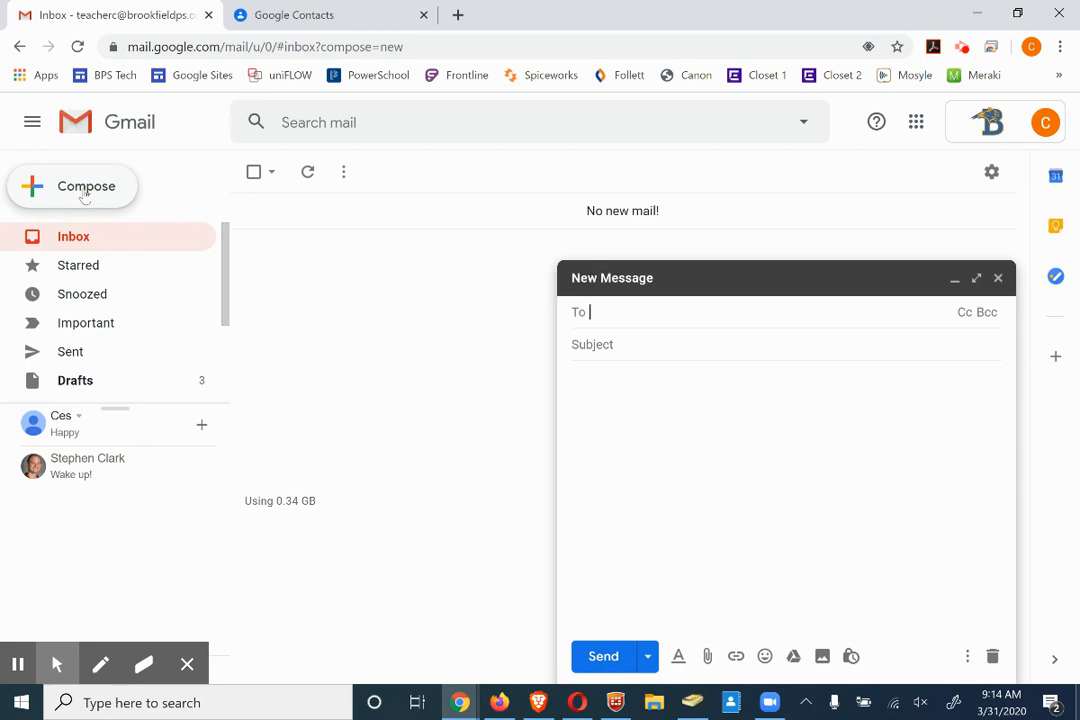
type("tech")
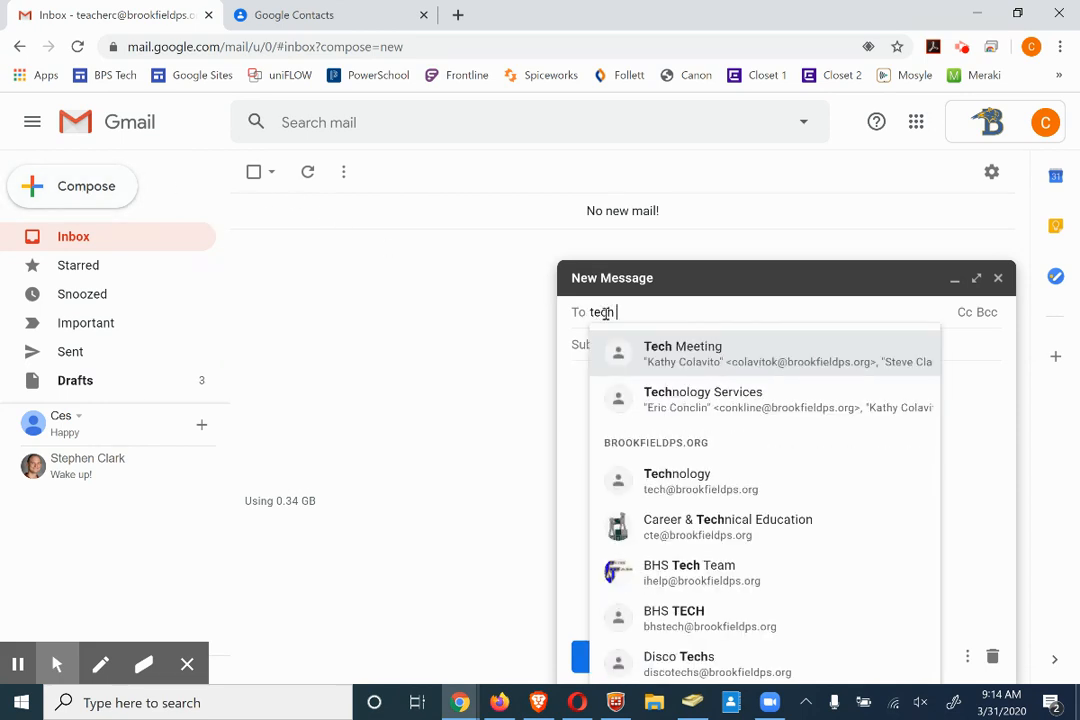
left_click(685, 350)
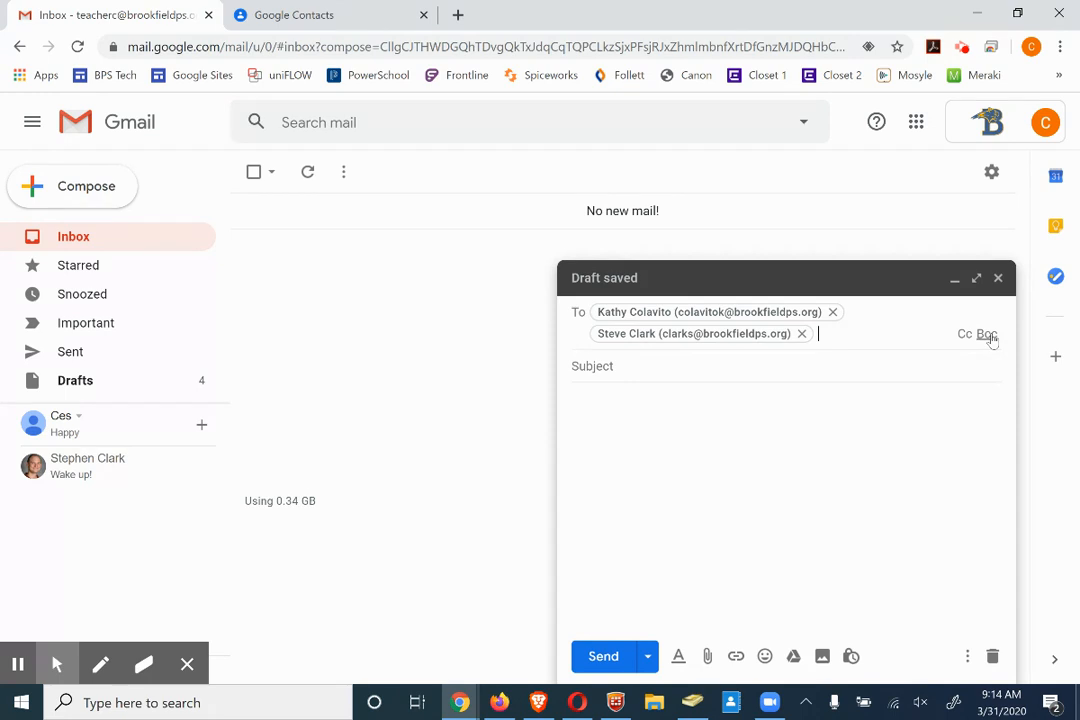
left_click(992, 657)
left_click(84, 188)
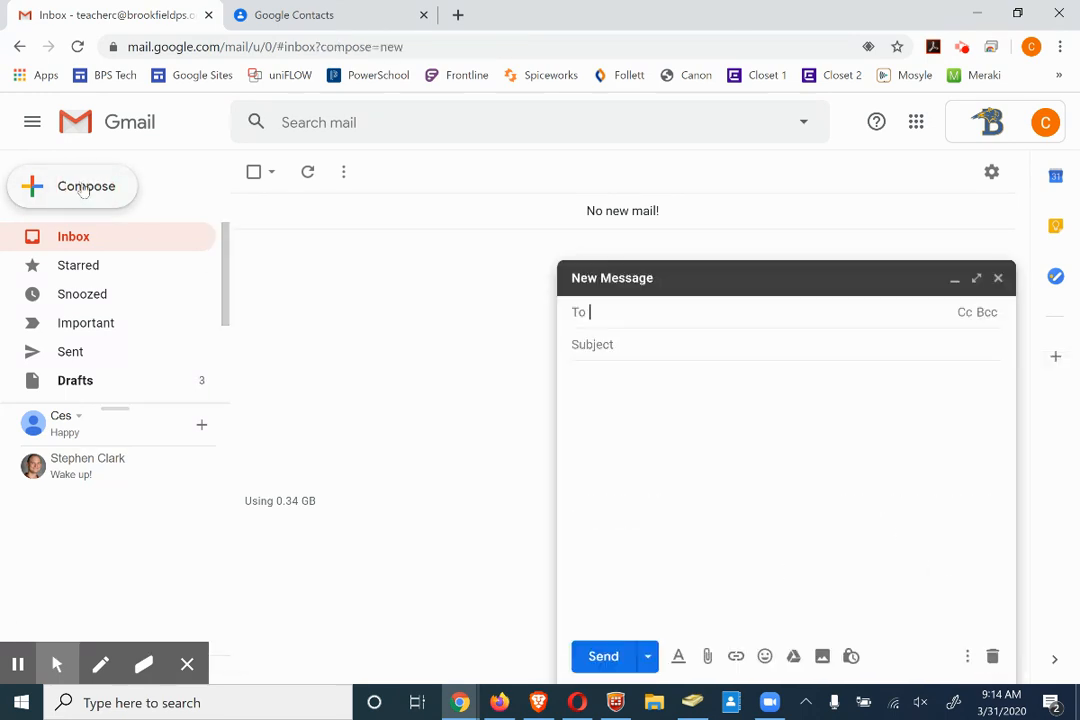
Add Tech Meeting as Bcc recipients, remove both chips, and discard the draft
left_click(988, 314)
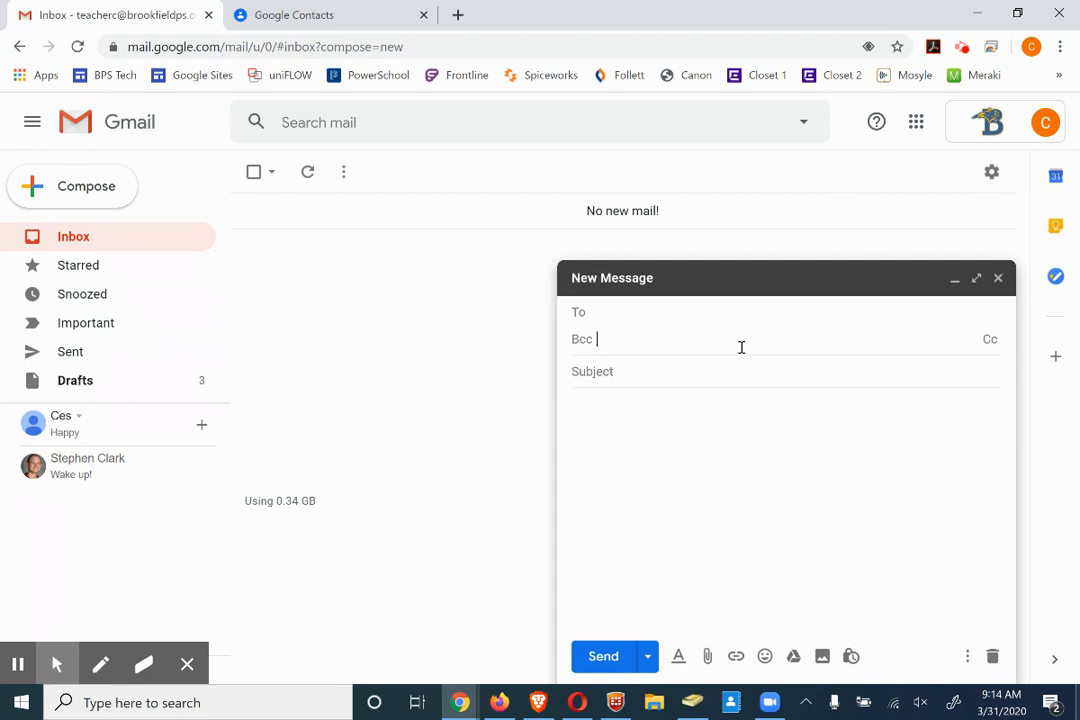
type("tefc")
key("BackSpace")
key("BackSpace")
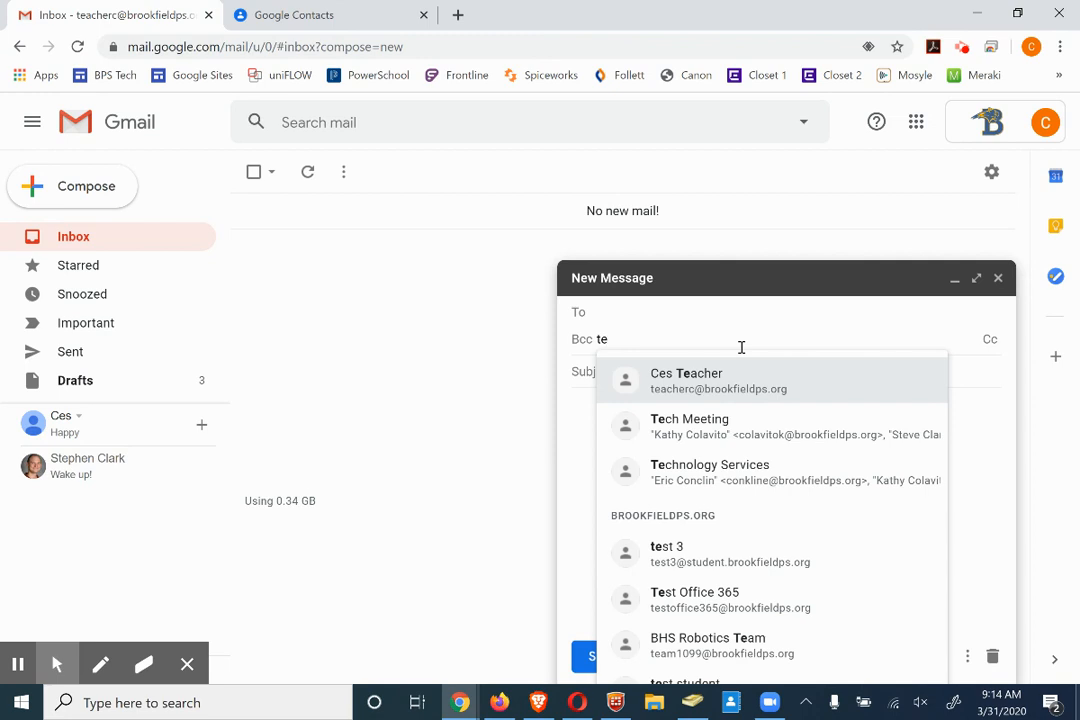
left_click(728, 421)
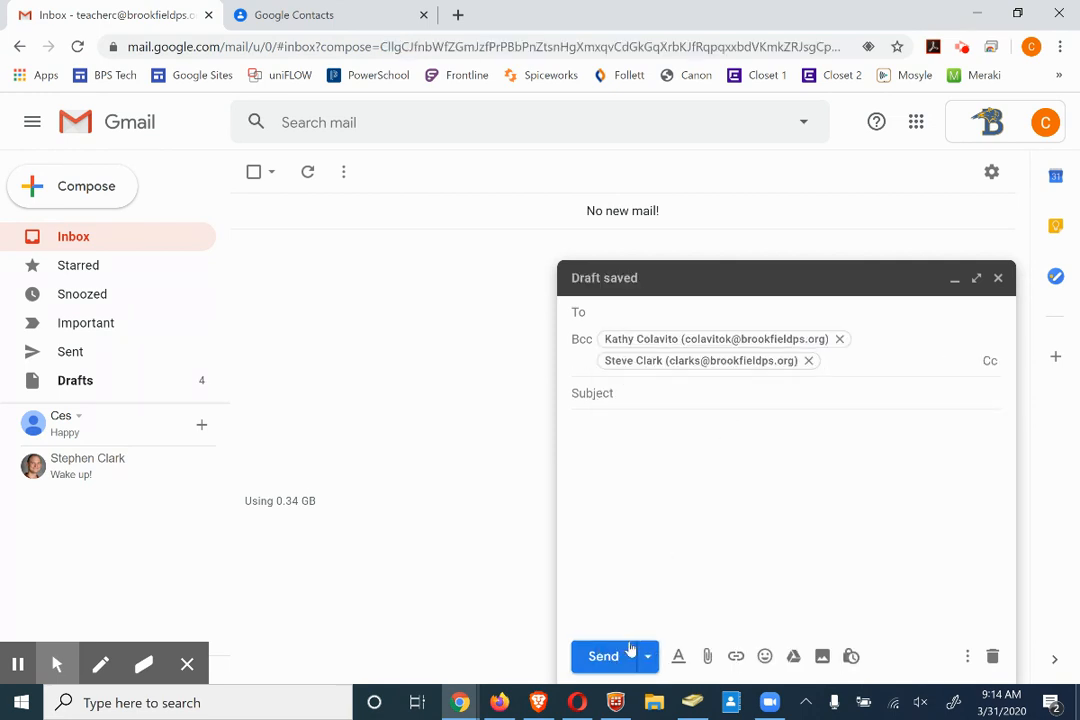
left_click(808, 361)
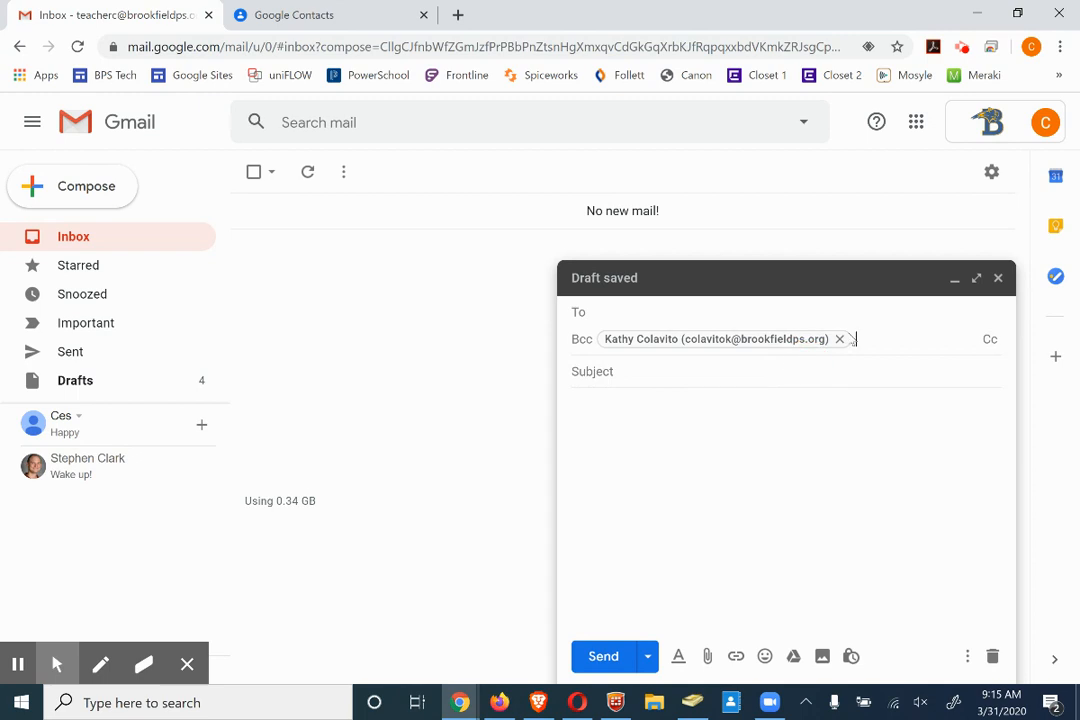
left_click(841, 340)
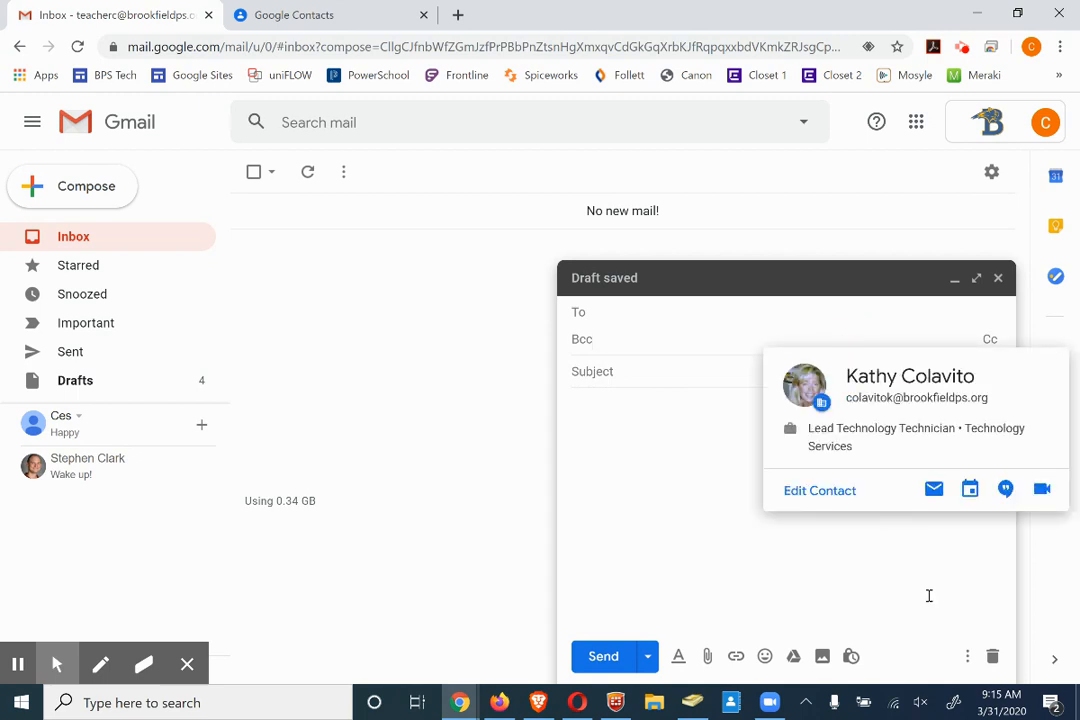
left_click(995, 660)
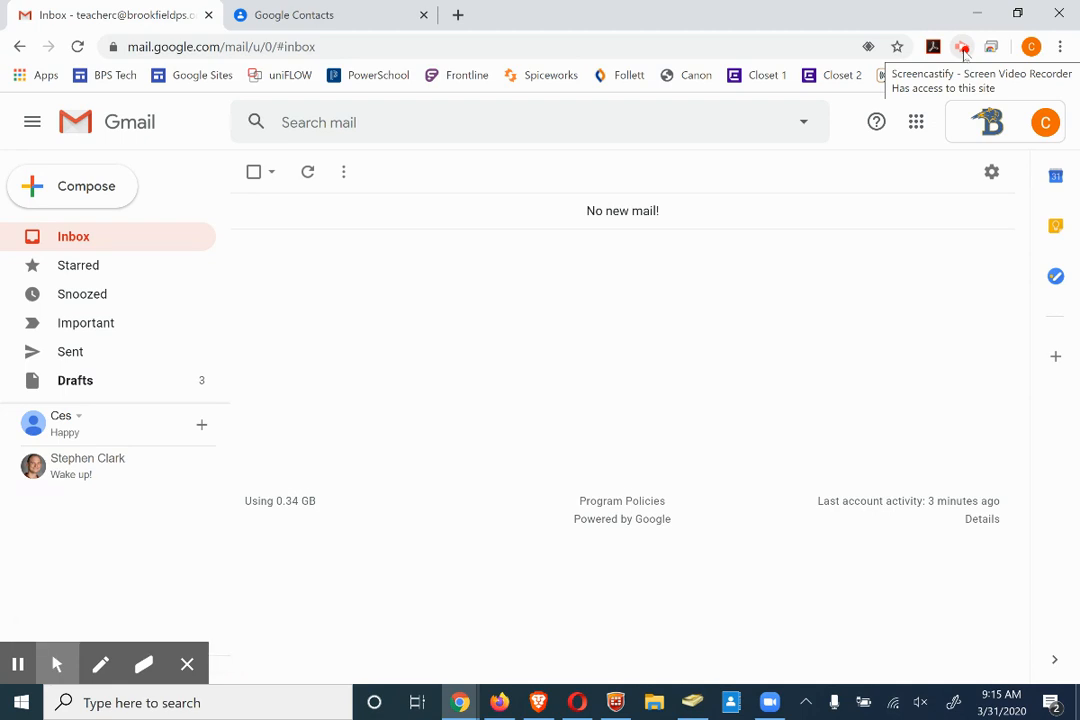
left_click(963, 48)
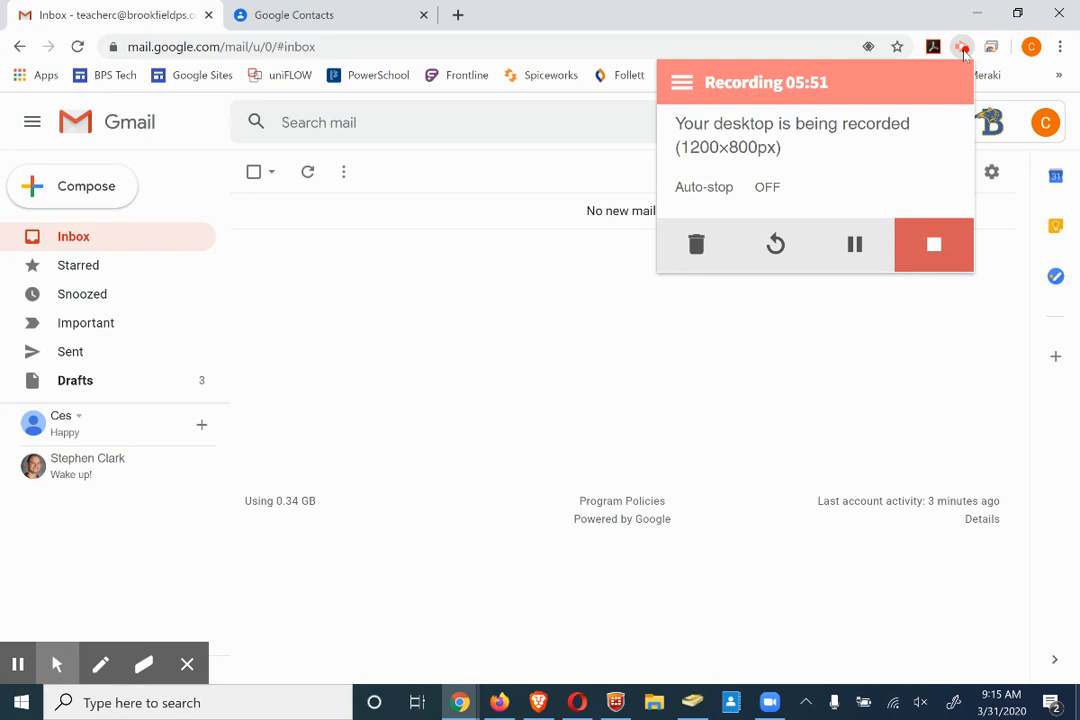